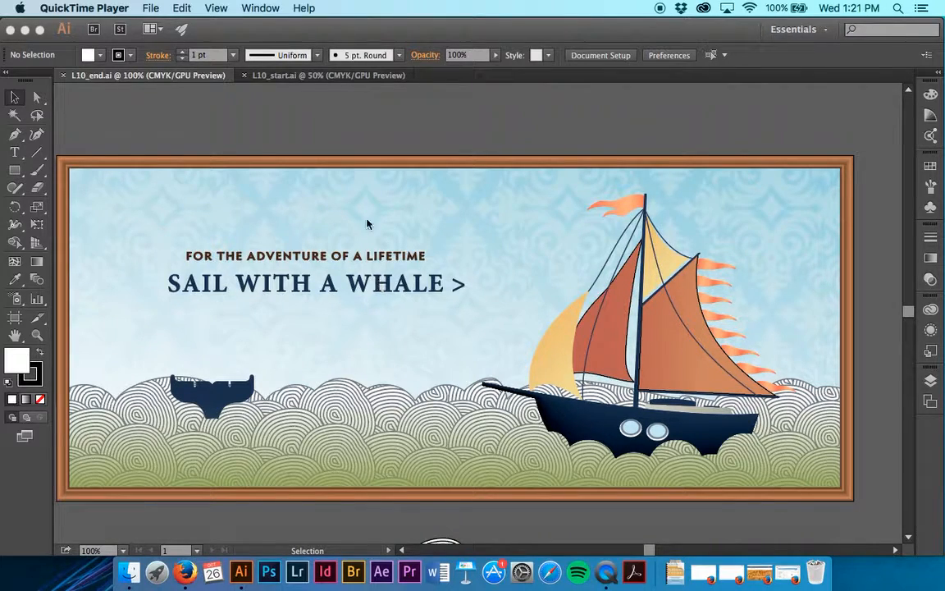
- Switch to the L10_start.ai document and view its artwork at 100%
click(344, 82)
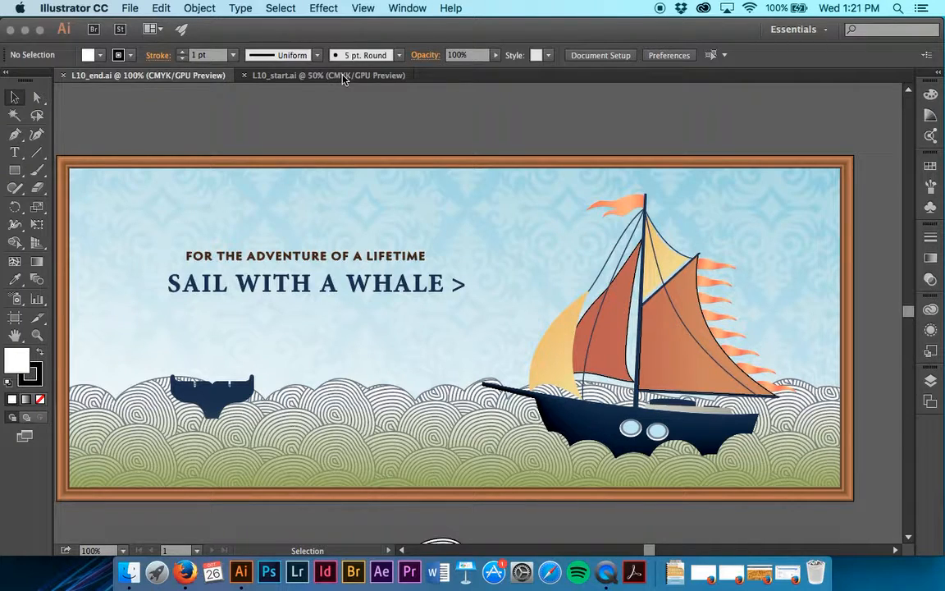
click(345, 75)
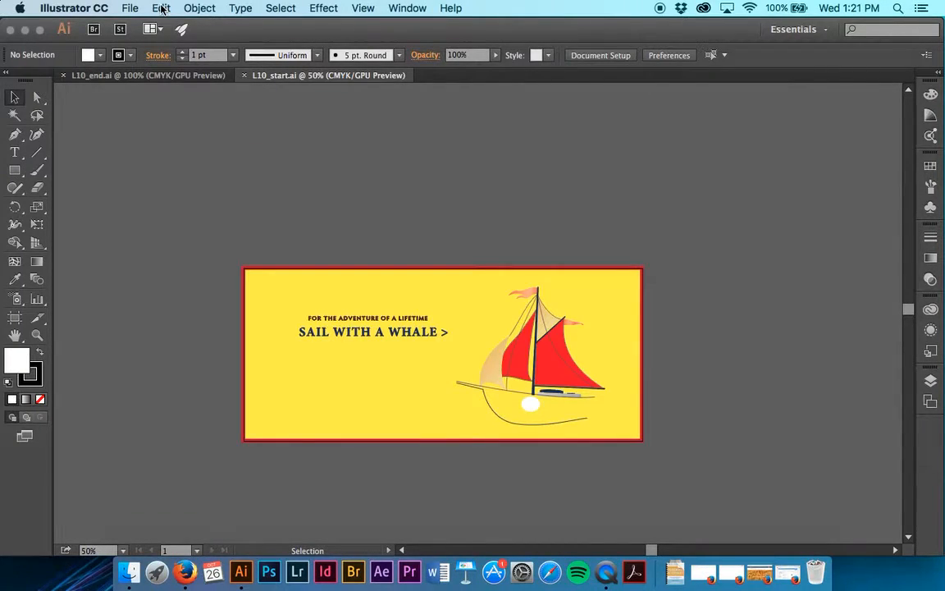
key(super+1)
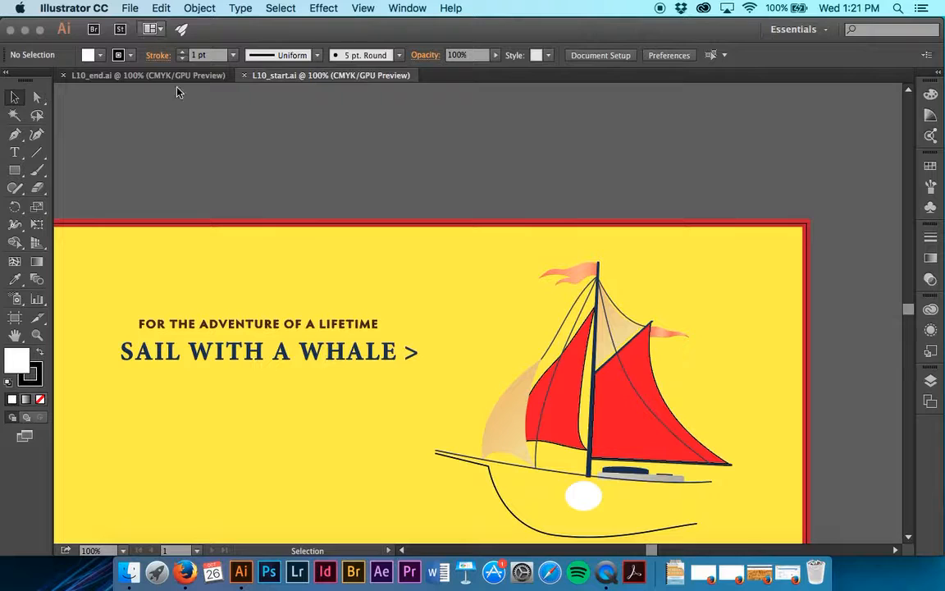
scroll(213, 236, down, 2)
scroll(213, 235, left, 2)
- Save the document in the Lesson10 folder as an Illustrator file named with the surname plus "-Sailing", keeping the default Illustrator CC options
click(131, 8)
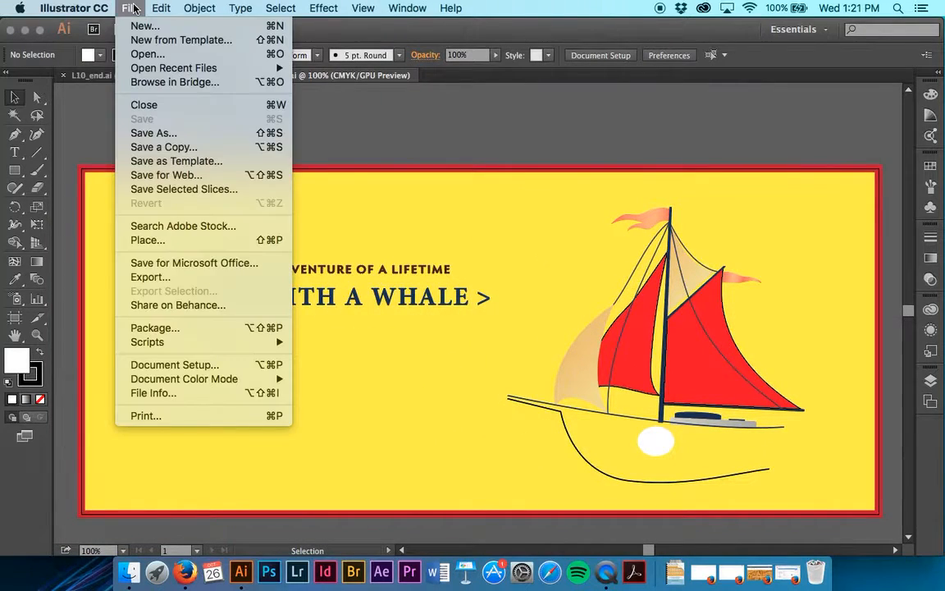
click(167, 138)
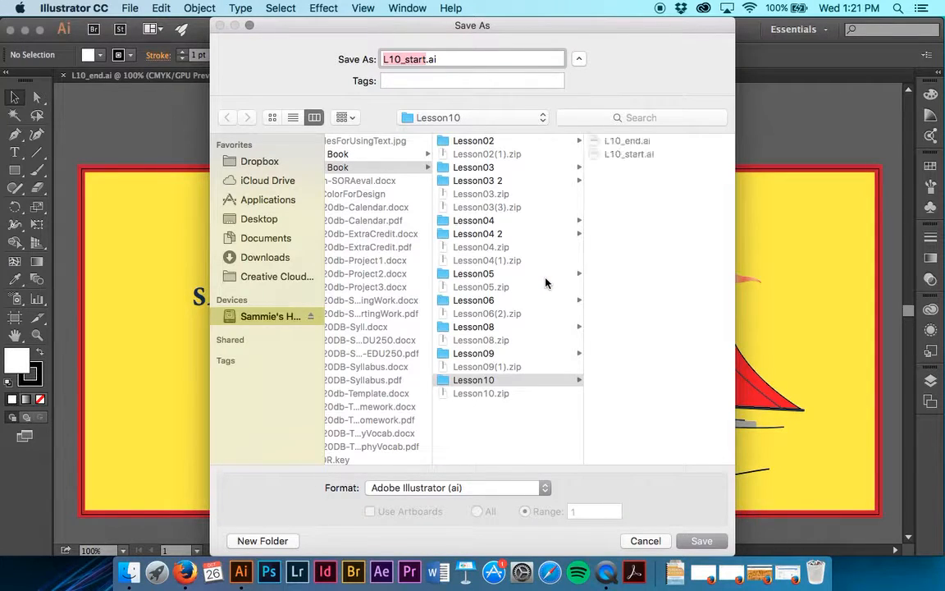
key(BackSpace)
text(Saasen)
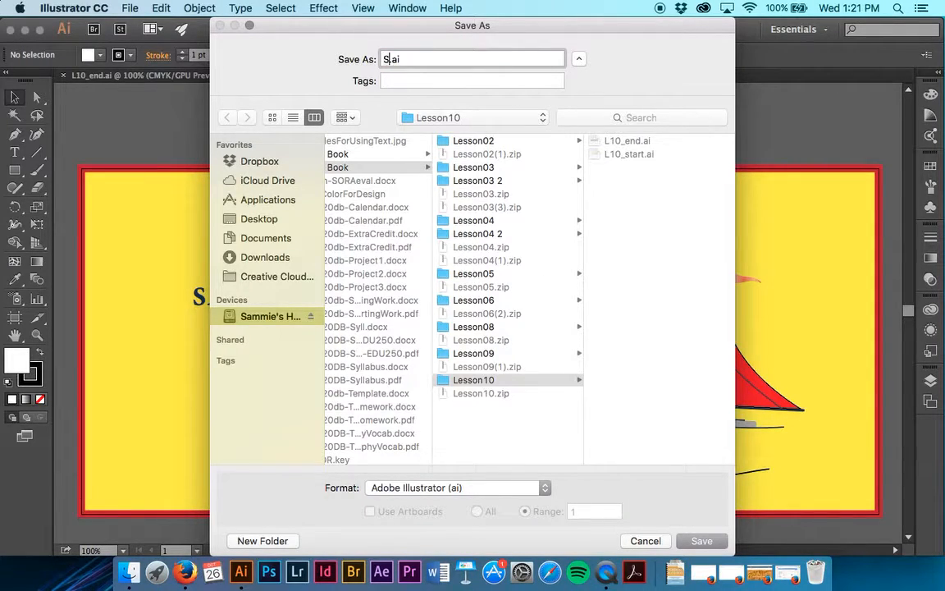
text(-Sailing)
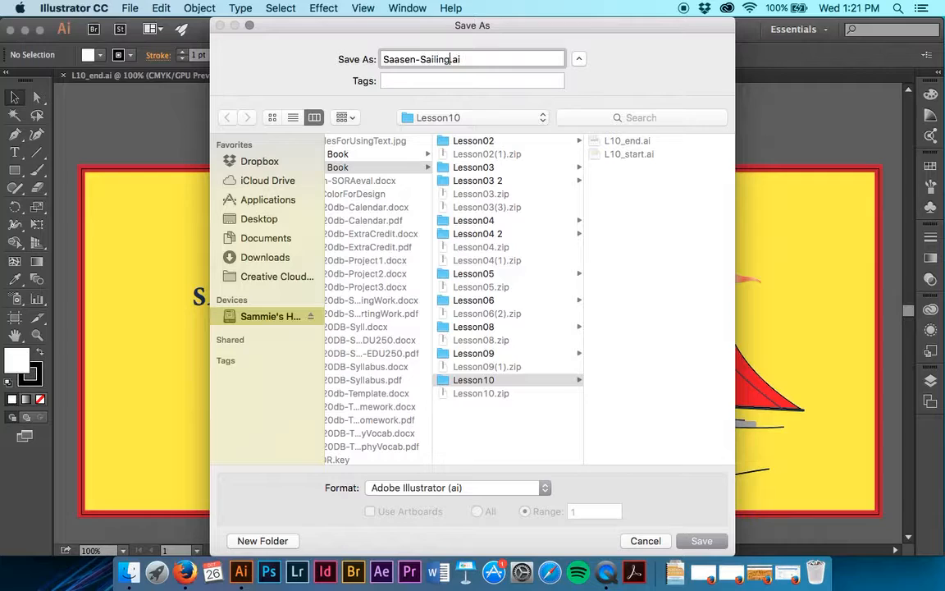
key(Return)
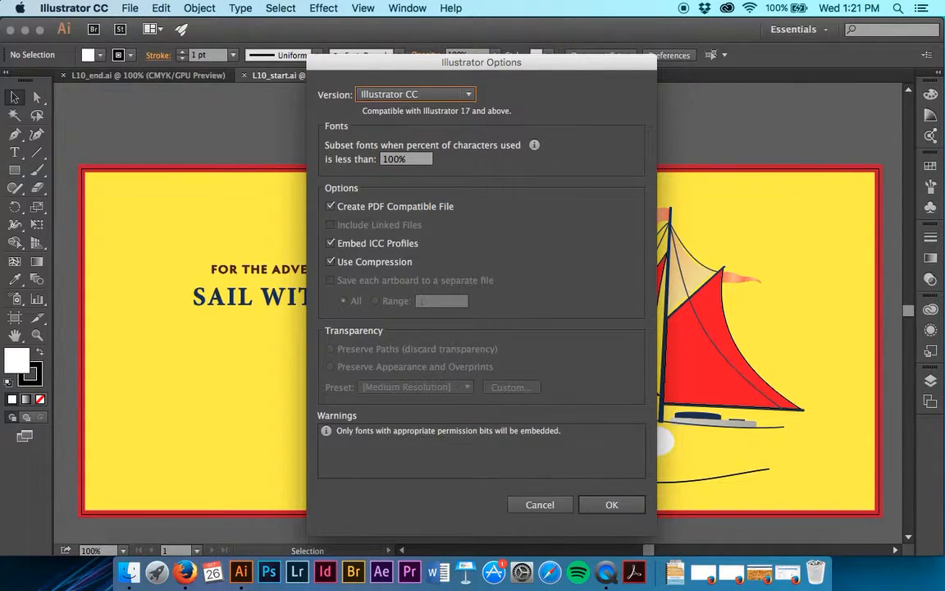
key(Return)
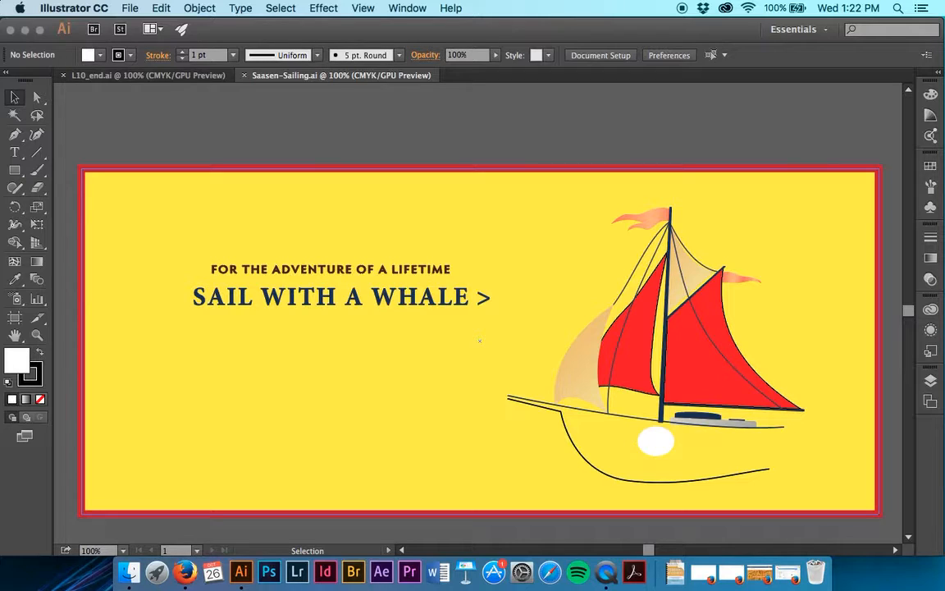
- Show the gradient settings and activate the default white-to-black gradient with type Linear
click(402, 8)
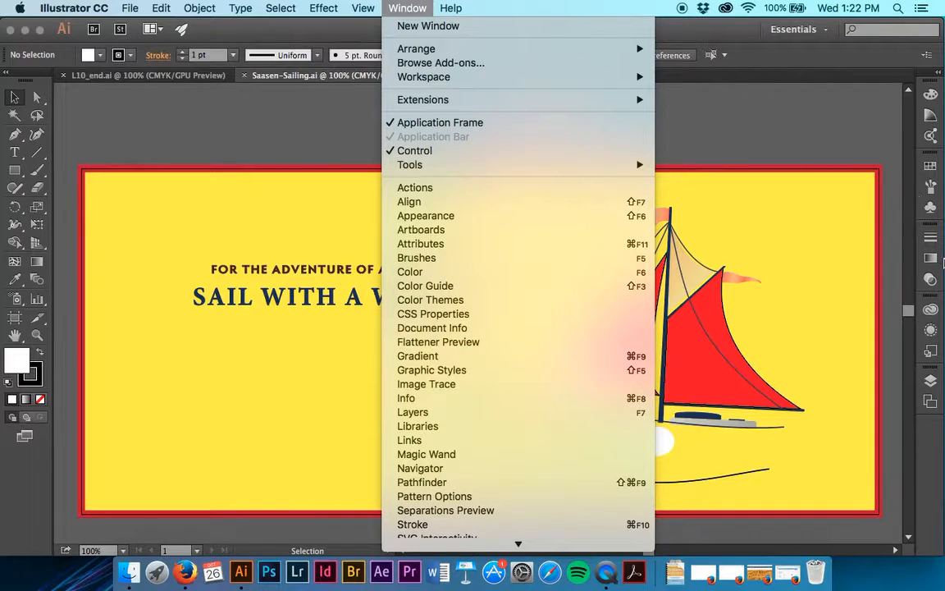
click(935, 258)
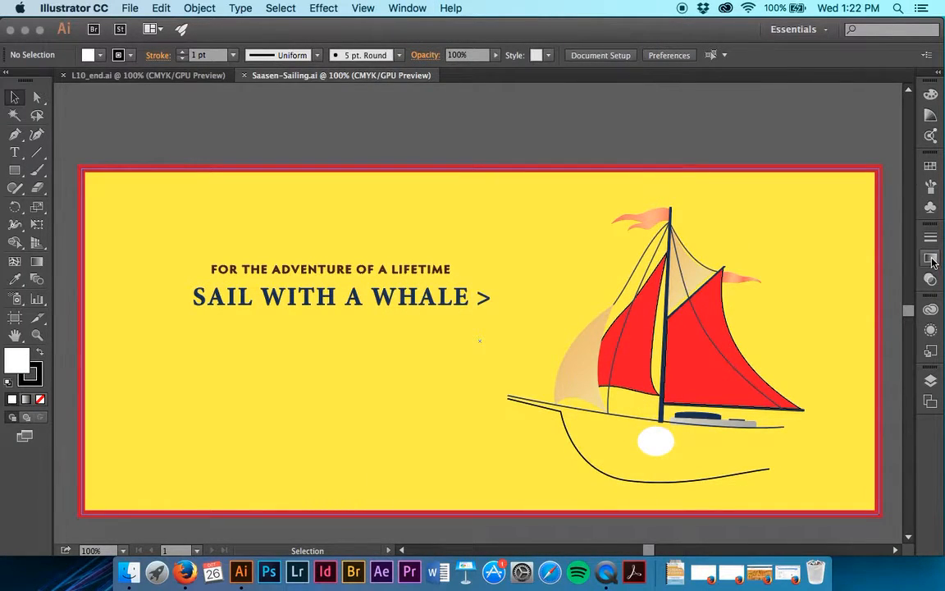
click(932, 260)
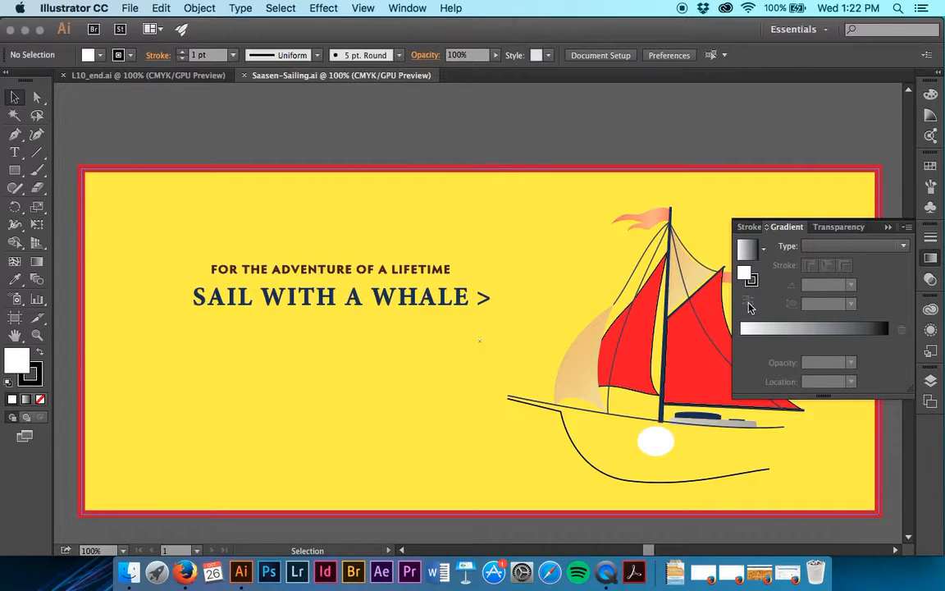
click(817, 329)
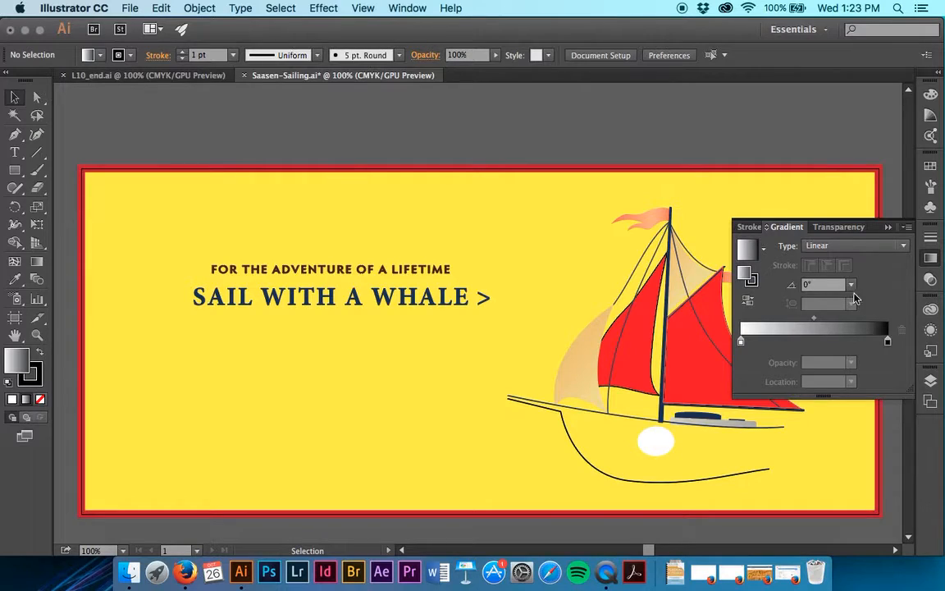
click(851, 249)
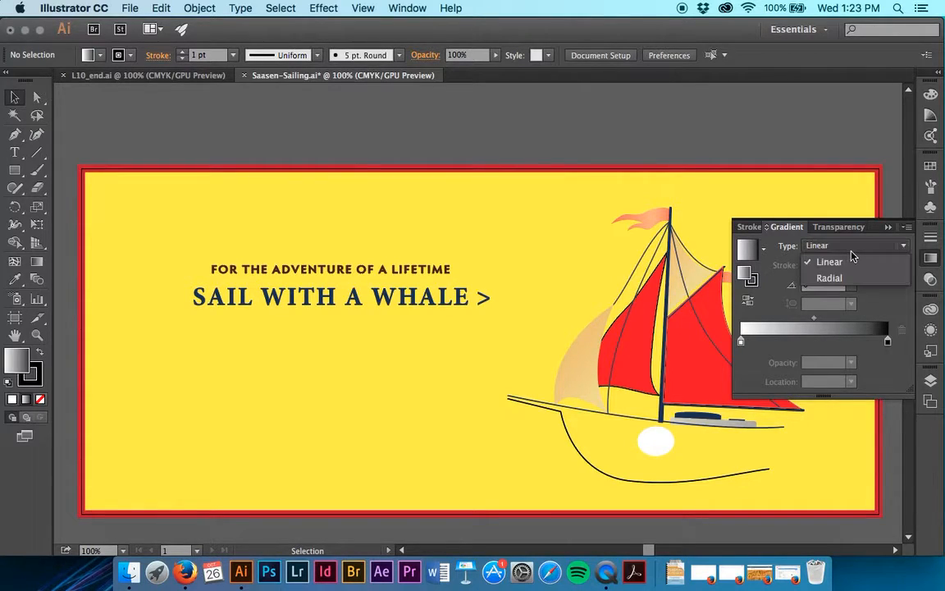
click(850, 259)
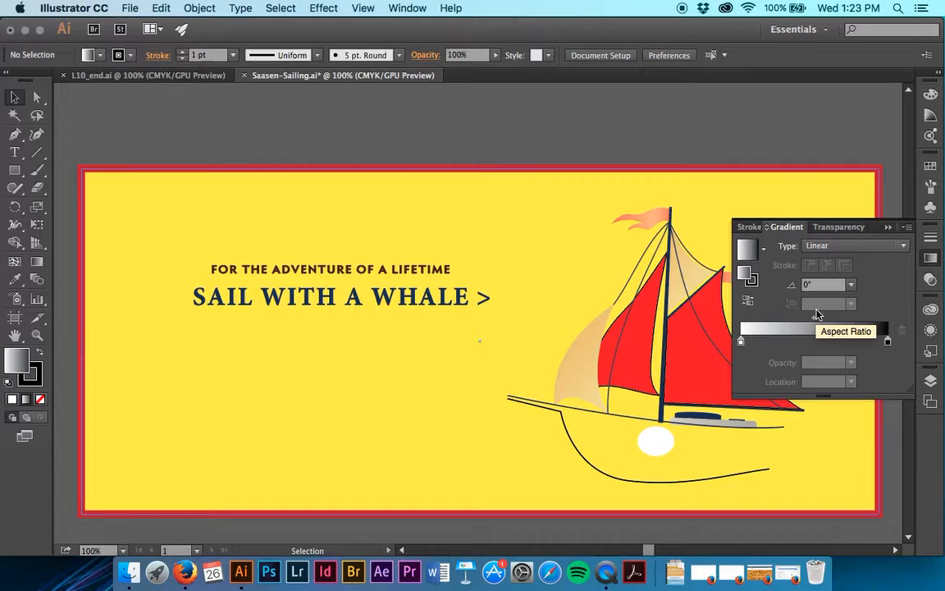
- Fill the yellow background rectangle with the White, Black gradient swatch
click(575, 238)
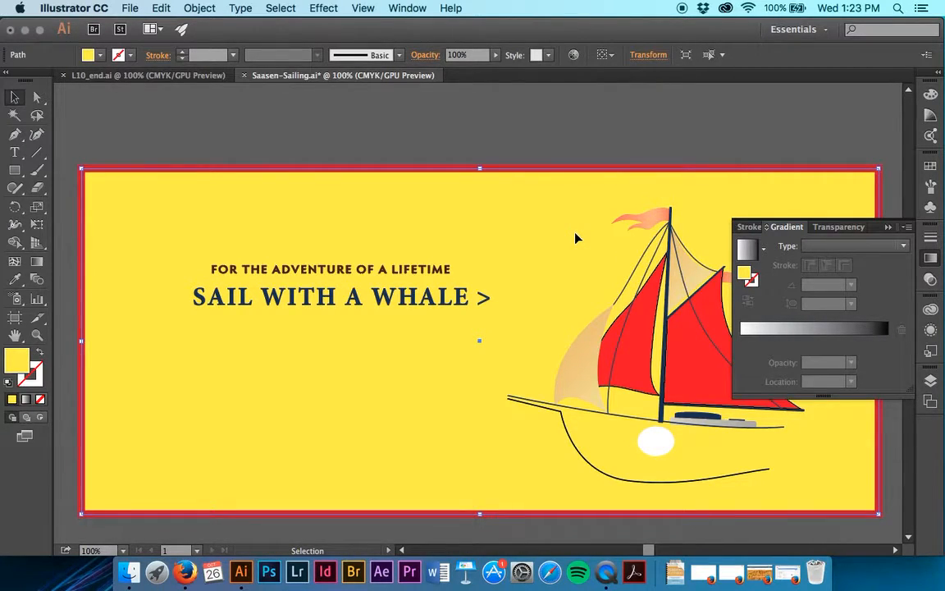
click(101, 58)
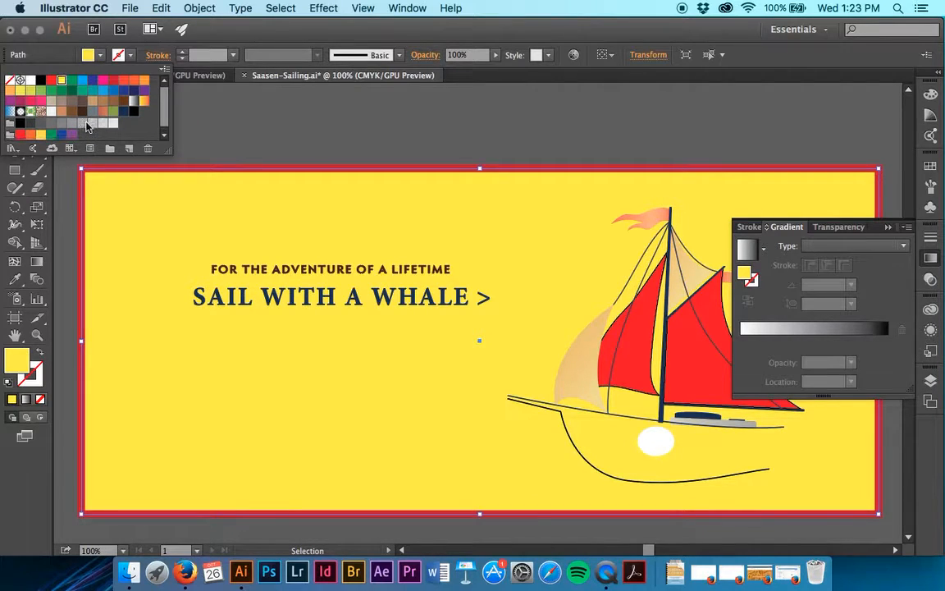
scroll(46, 122, down, 1)
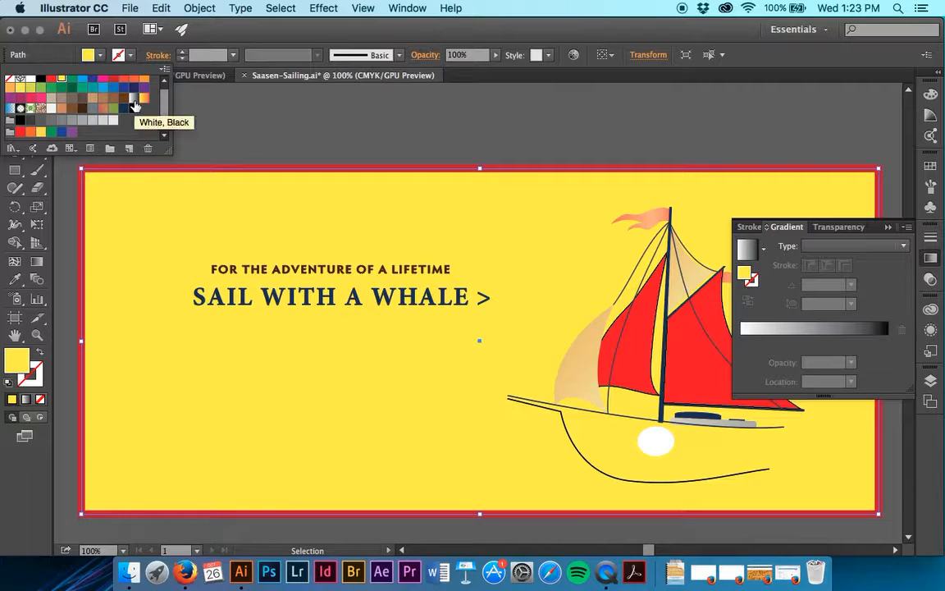
click(133, 100)
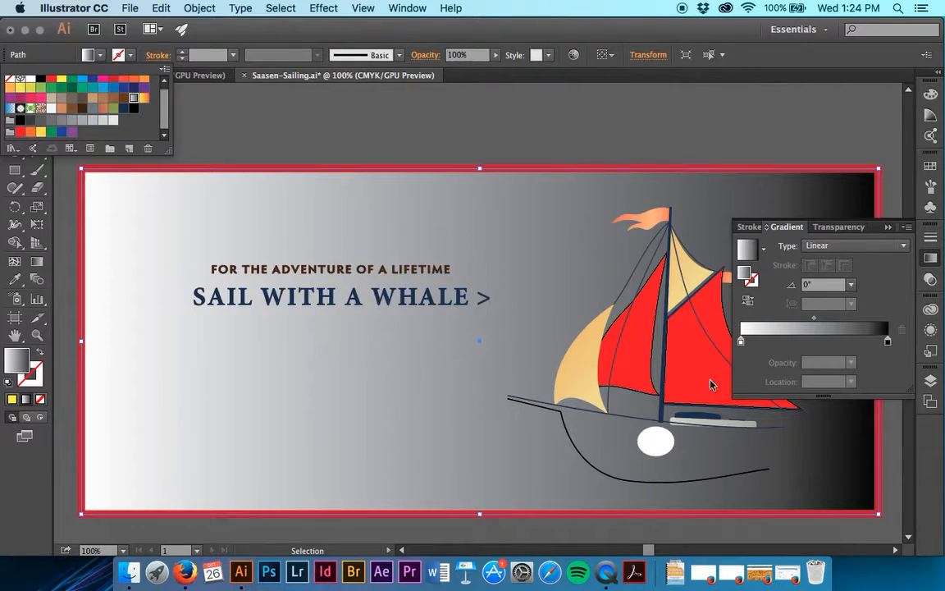
- Recolor the white starting stop of the background gradient with the off-white swatch from the third swatch row
double_click(741, 342)
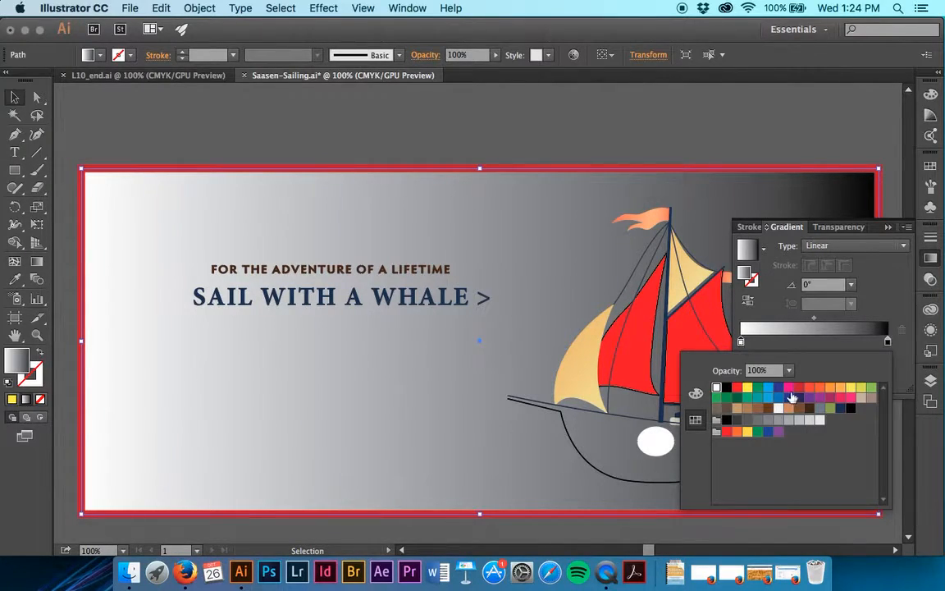
click(696, 393)
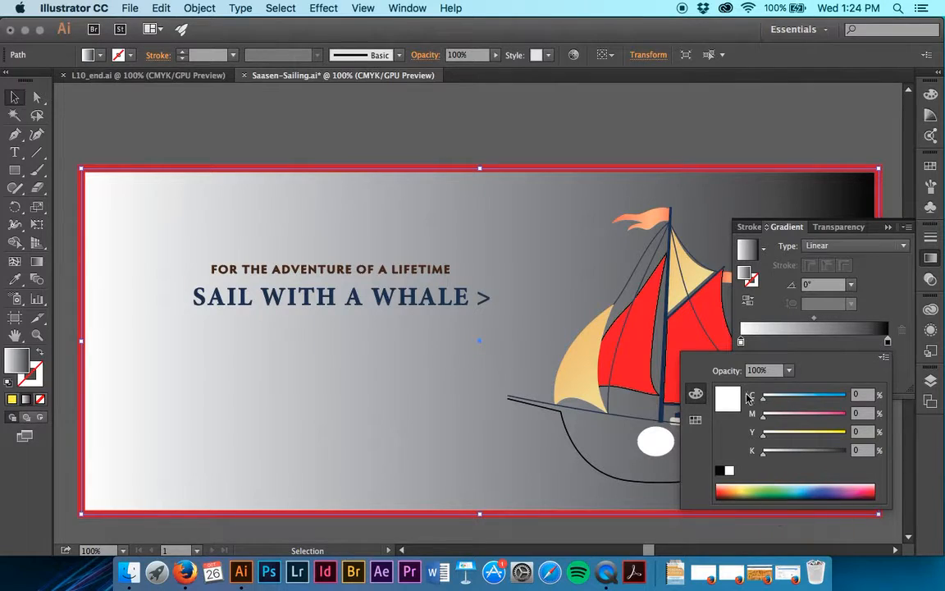
click(695, 421)
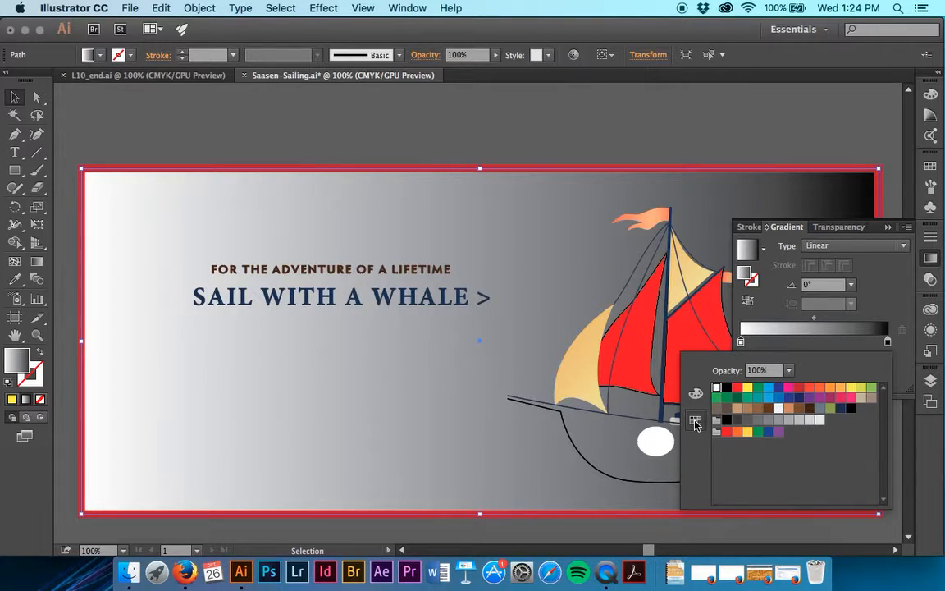
click(778, 410)
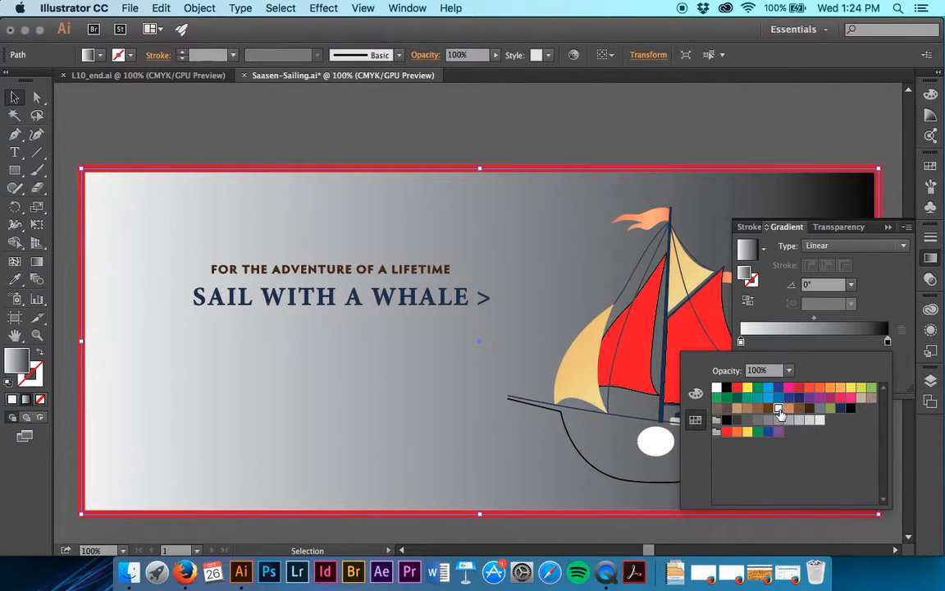
click(777, 311)
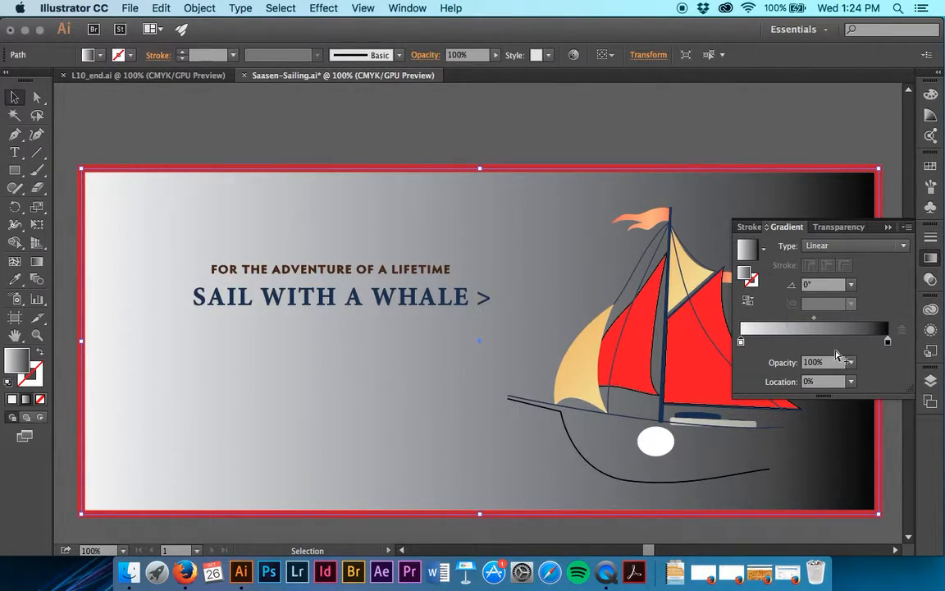
- Set the black end stop of the background gradient to the CMYK color C 40, M 4, Y 10, K 10
double_click(886, 340)
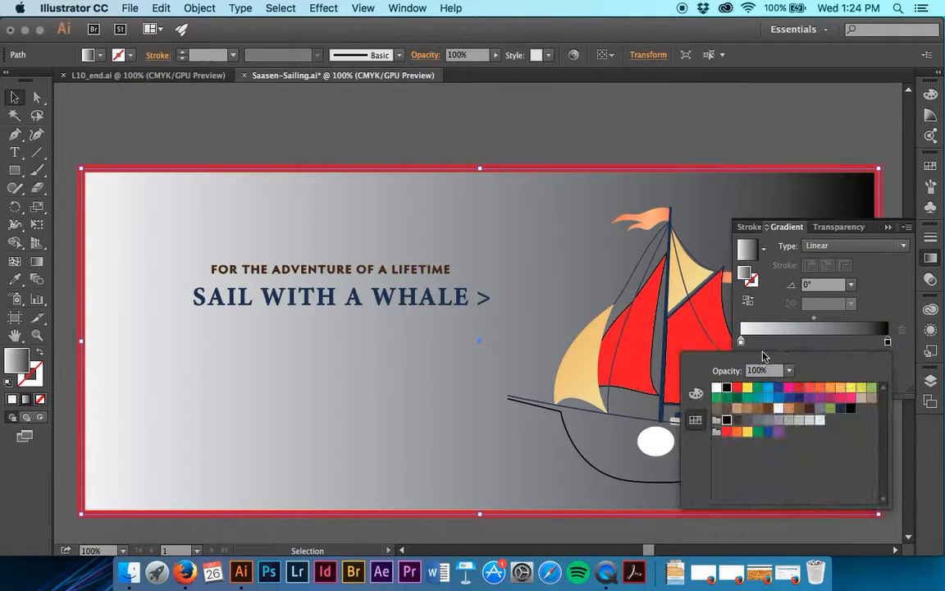
click(696, 393)
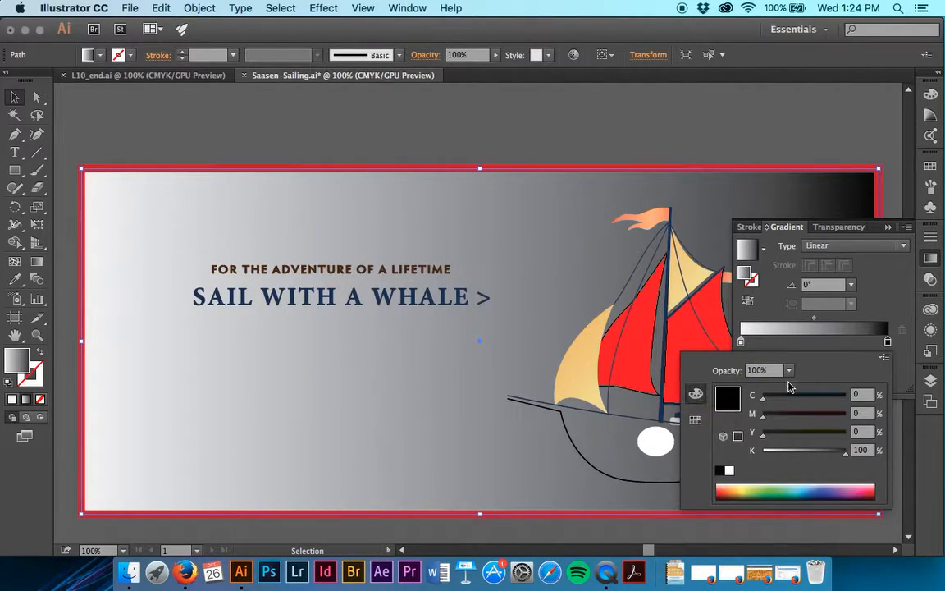
click(884, 361)
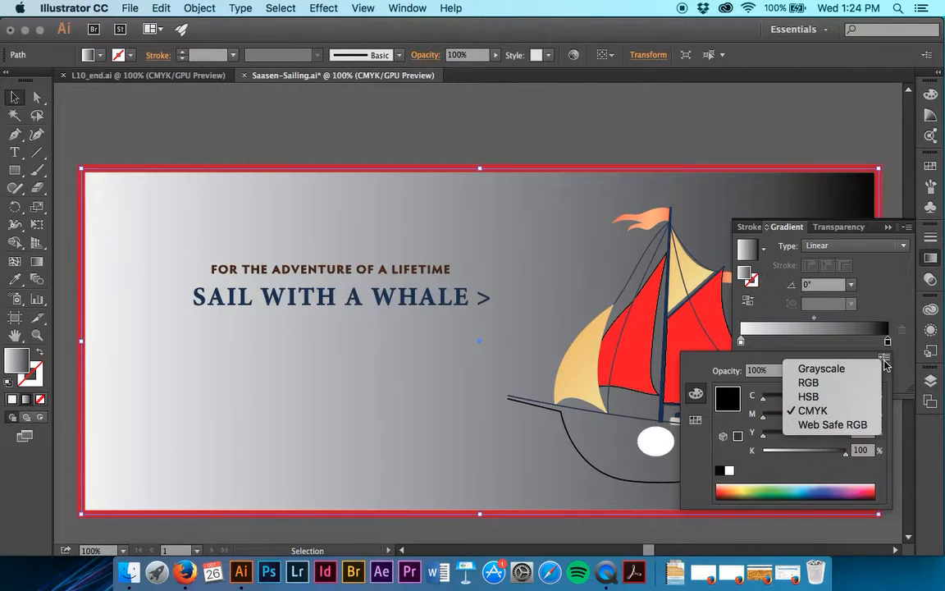
click(843, 413)
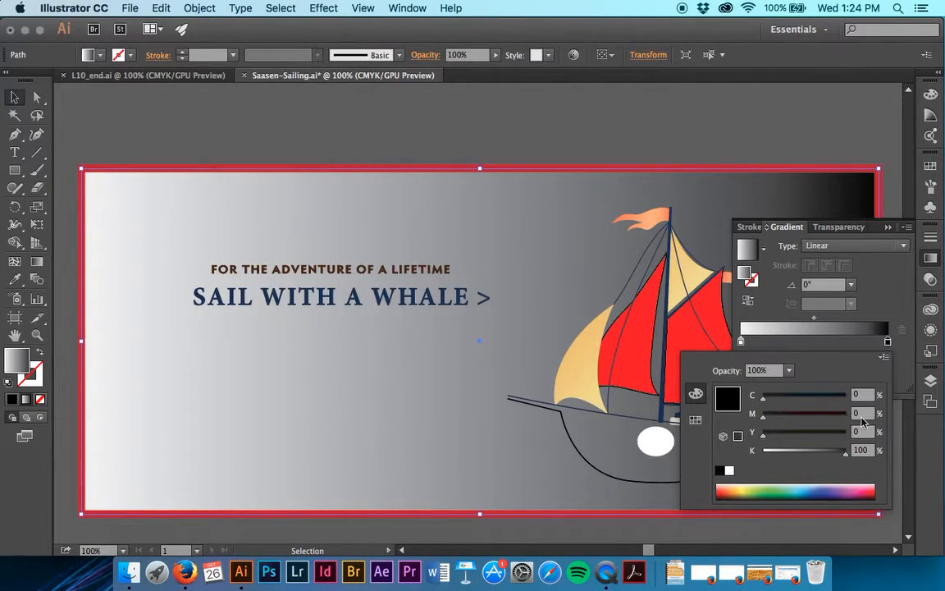
drag(866, 395, 816, 400)
text(40)
key(Tab)
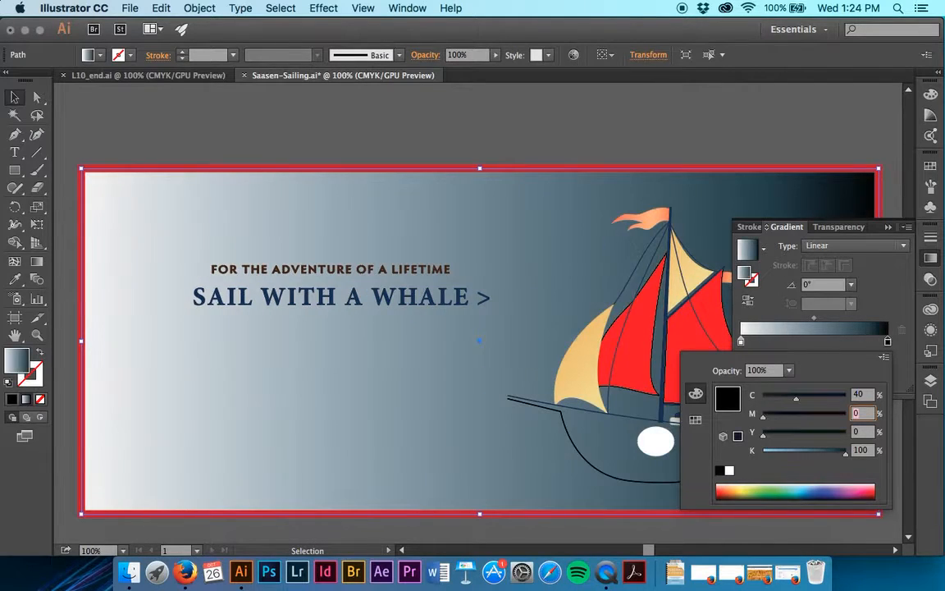
text(4)
key(Tab)
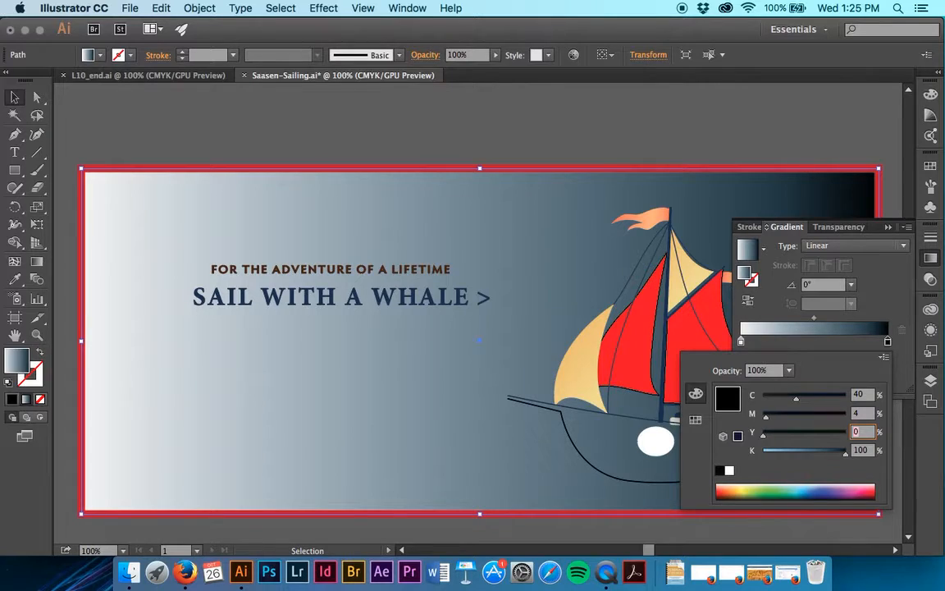
text(10)
key(Tab)
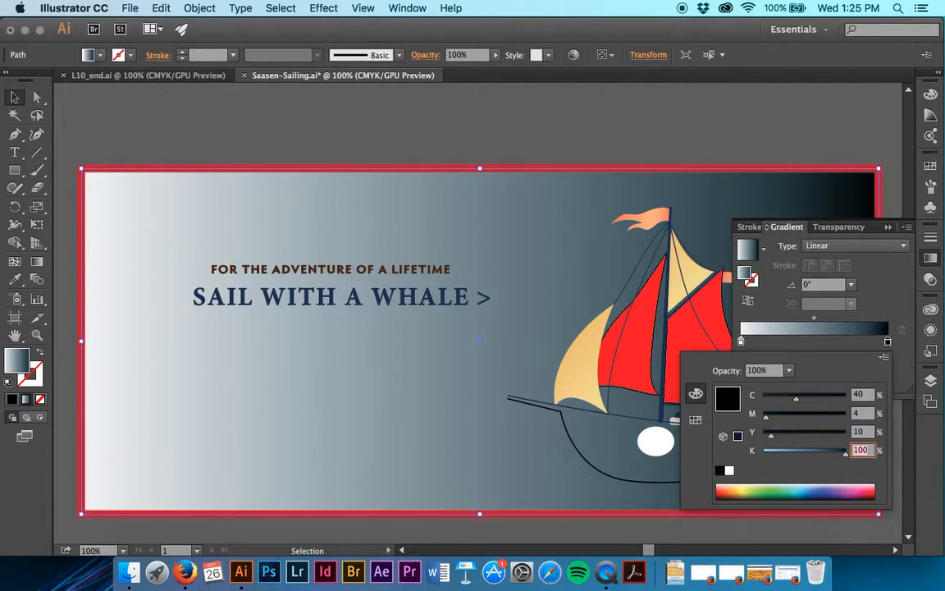
text(10)
key(Tab)
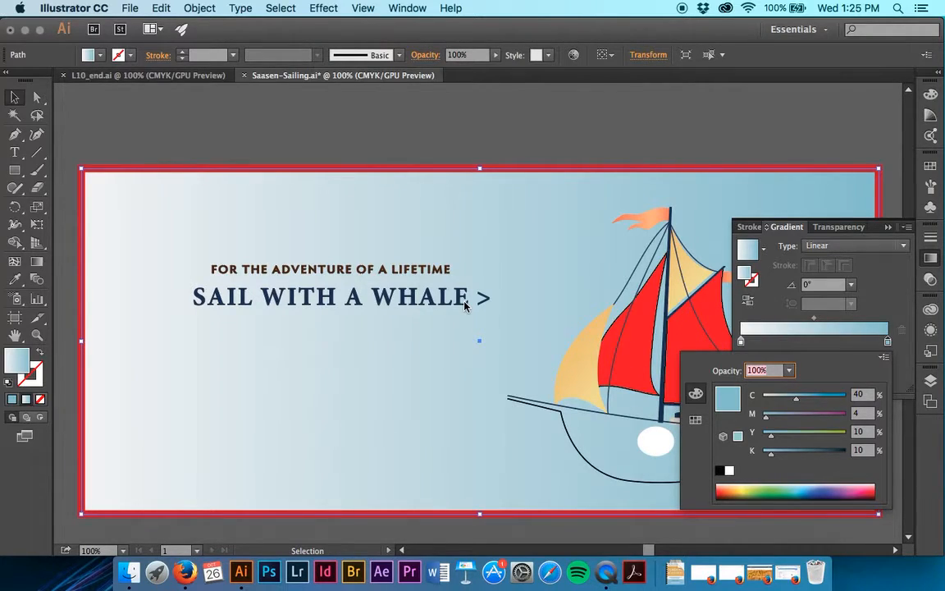
click(595, 99)
- Save the background's off-white-to-blue gradient as a new gradient swatch
scroll(588, 148, right, 5)
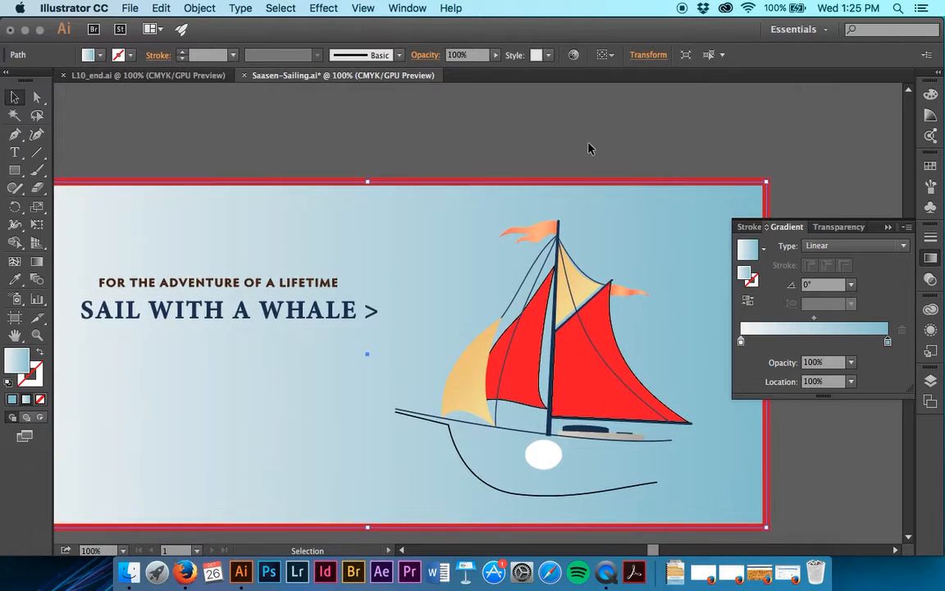
scroll(588, 148, left, 8)
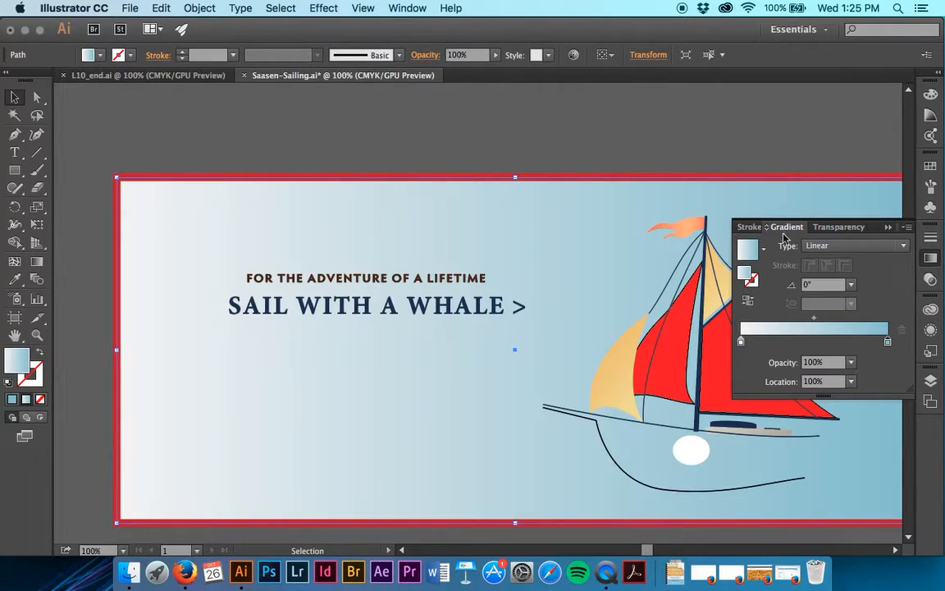
click(763, 251)
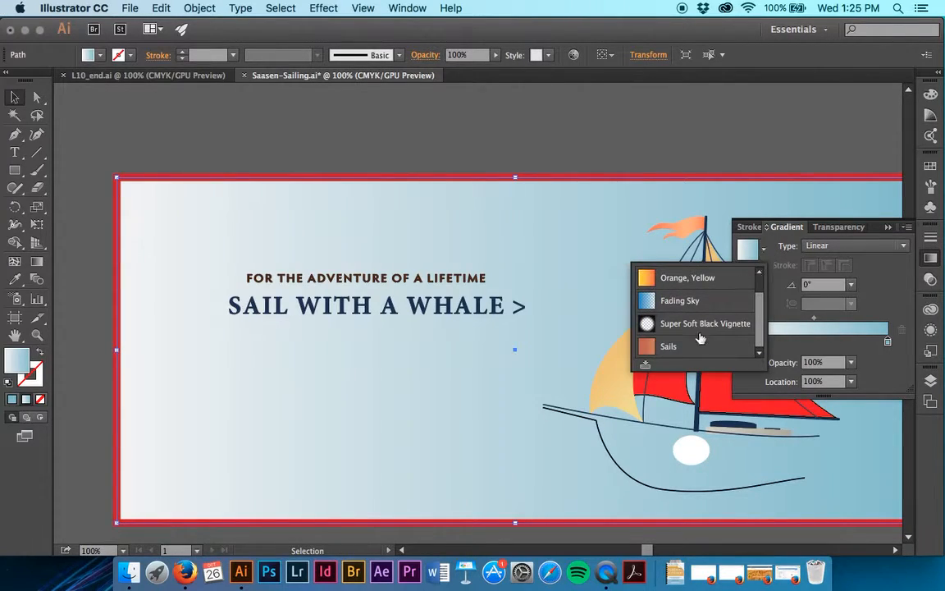
scroll(760, 310, up, 1)
scroll(760, 310, down, 2)
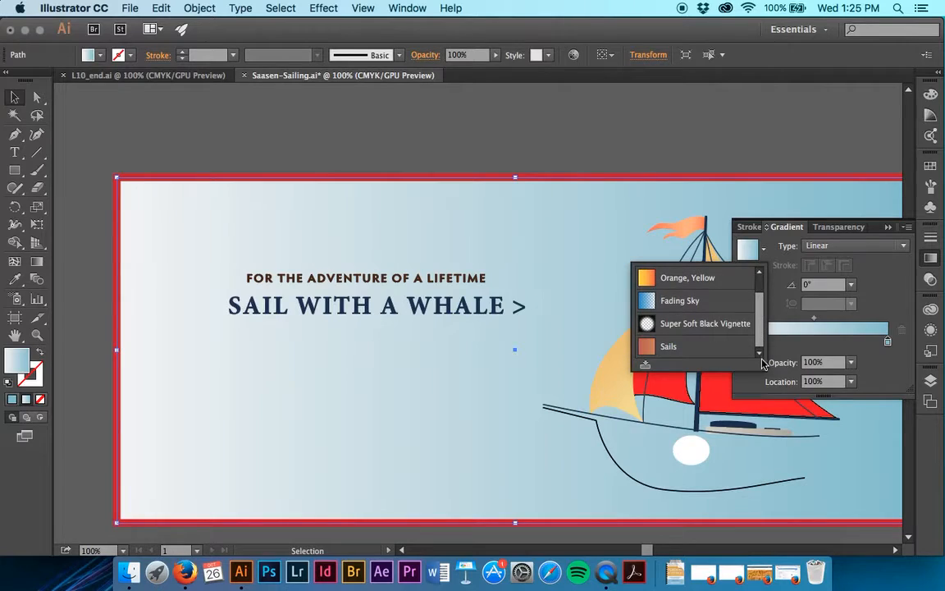
click(645, 367)
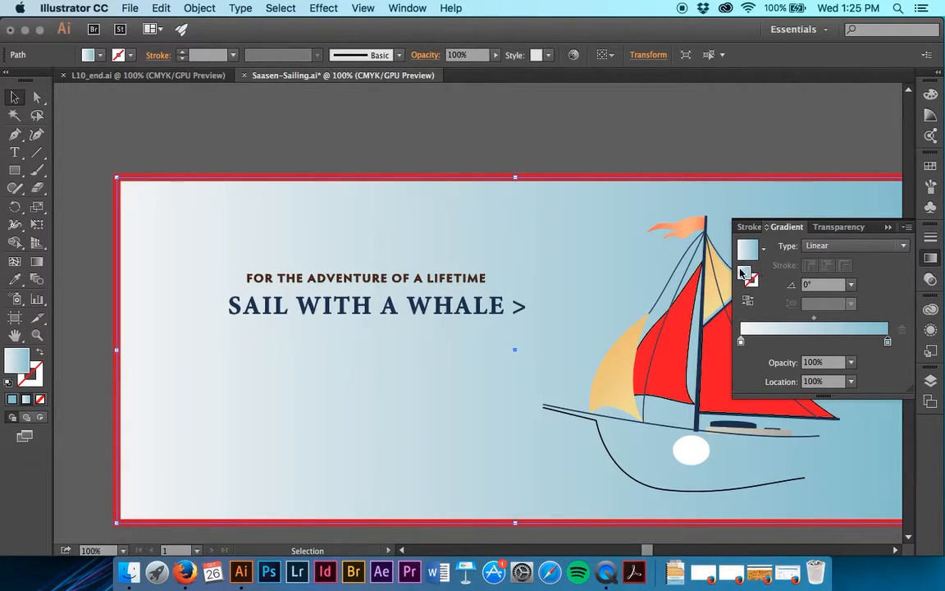
- Rename the newly saved gradient swatch as Sky
click(101, 55)
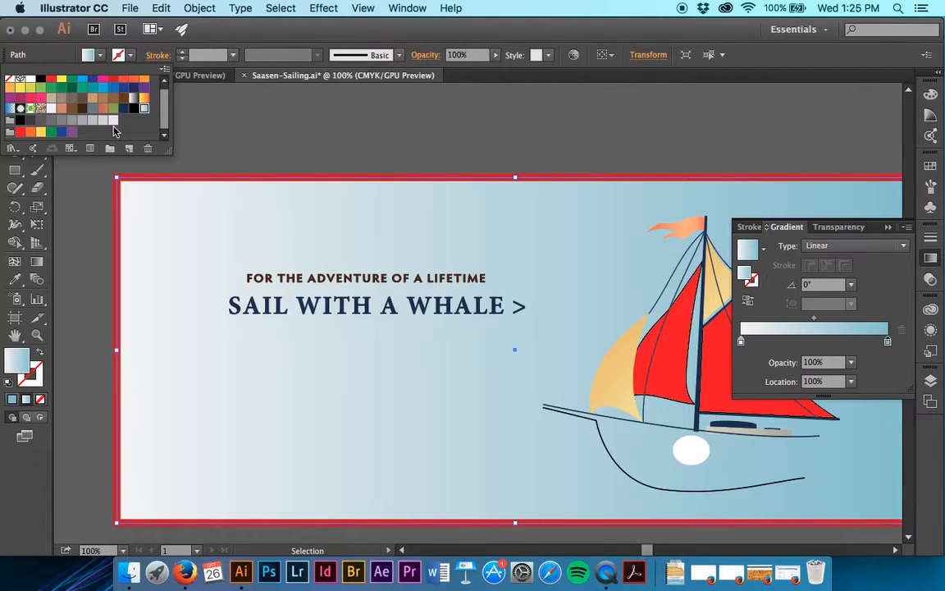
double_click(145, 115)
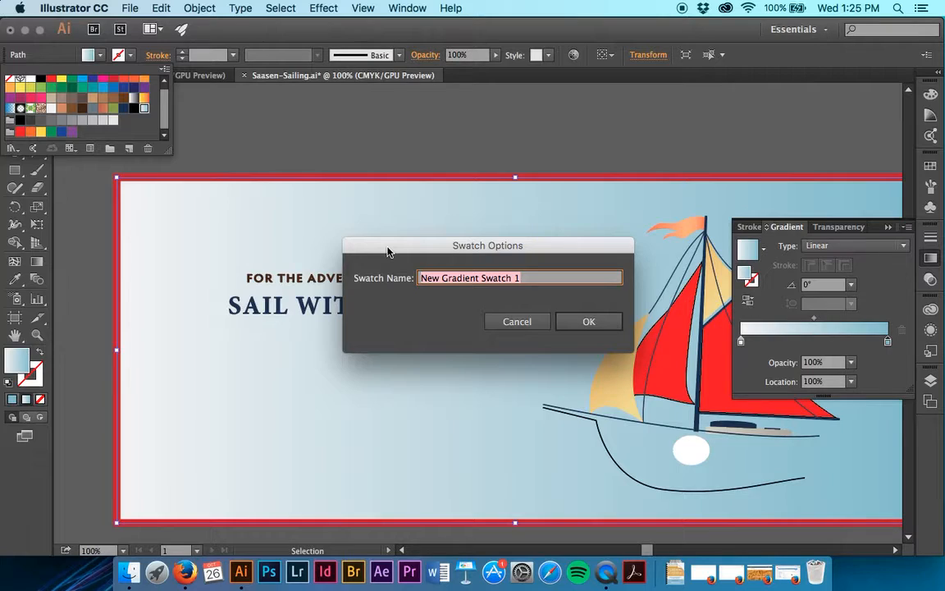
text(Sky)
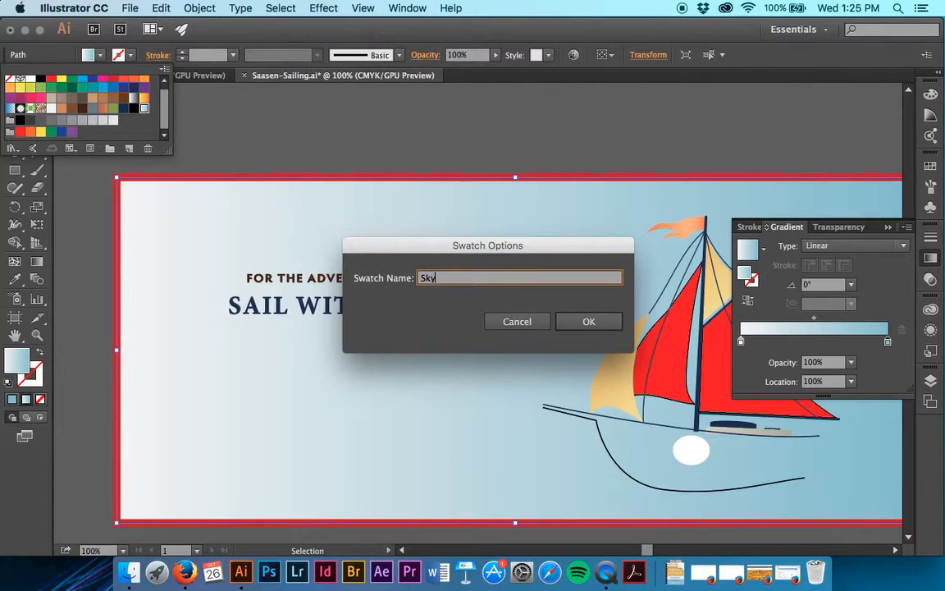
key(Return)
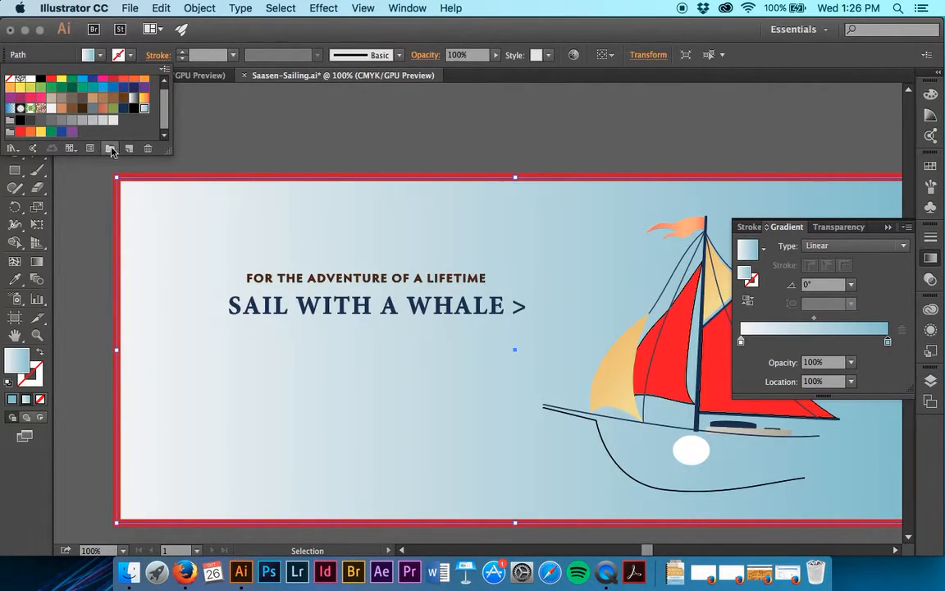
- Examine the swatches by kind (color, gradient, pattern and color groups), restore the display of all swatches and close the list
click(71, 148)
click(80, 177)
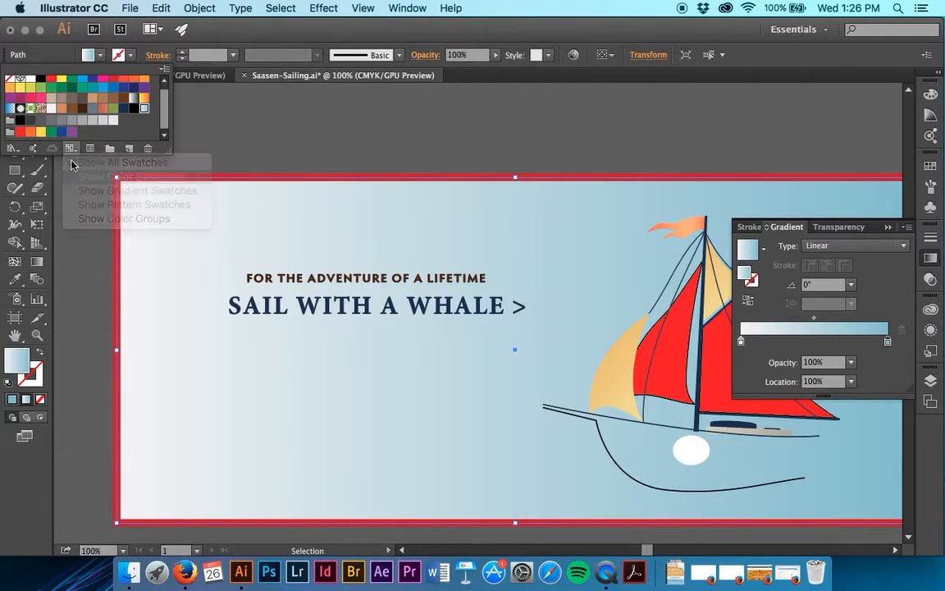
click(71, 148)
click(80, 190)
click(70, 147)
click(79, 205)
click(70, 148)
click(82, 219)
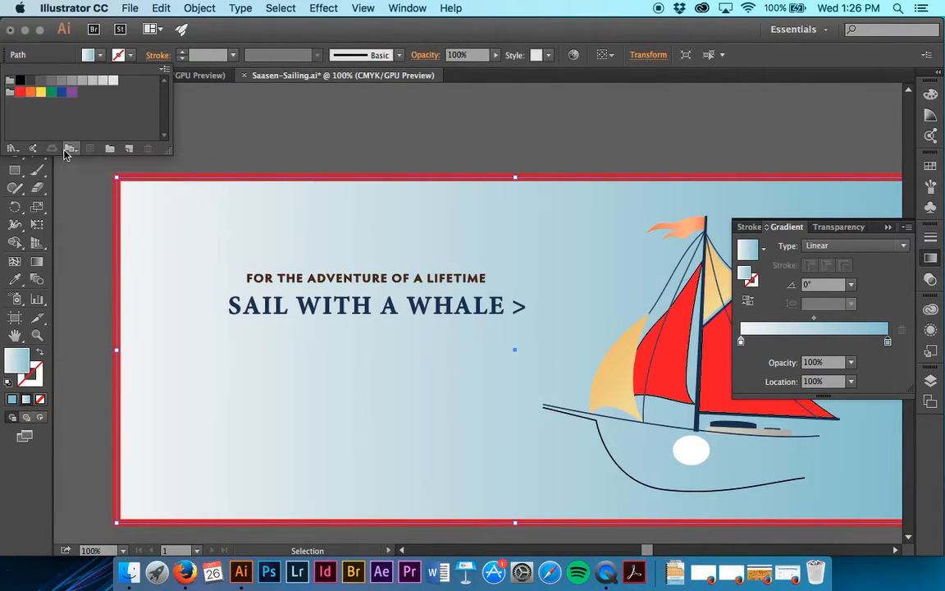
click(71, 147)
click(77, 165)
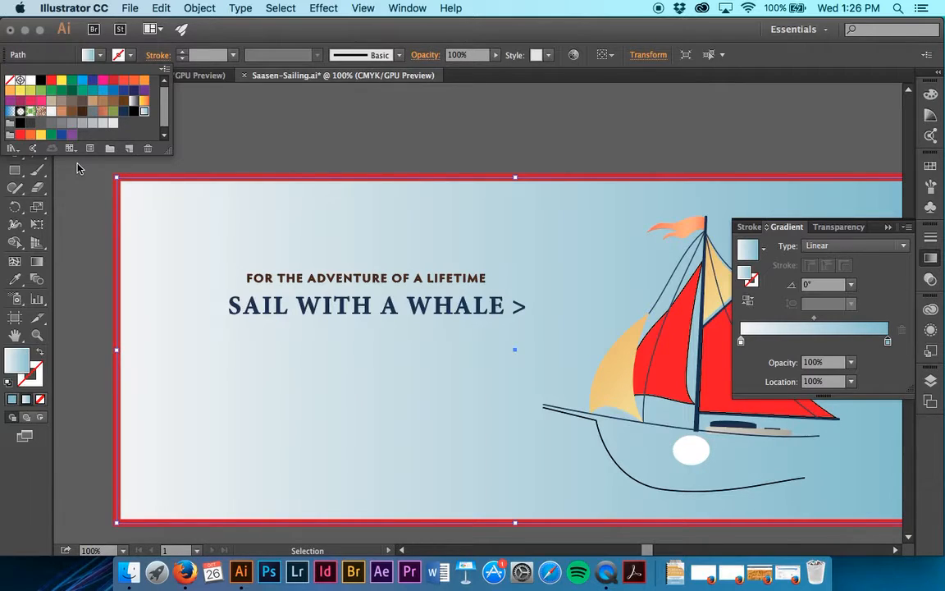
key(Escape)
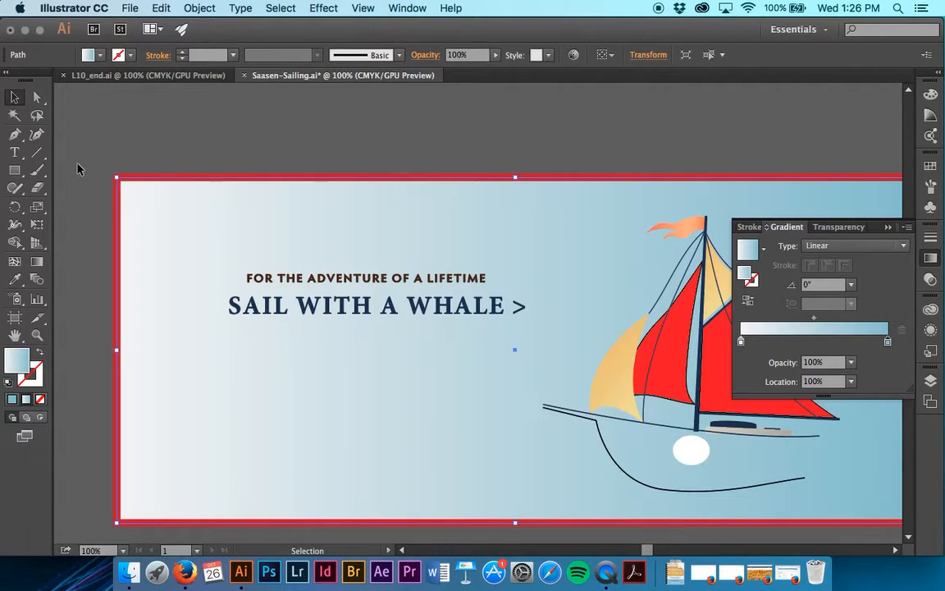
- Activate the Gradient tool on the background rectangle with its whole gradient annotator in view
click(41, 261)
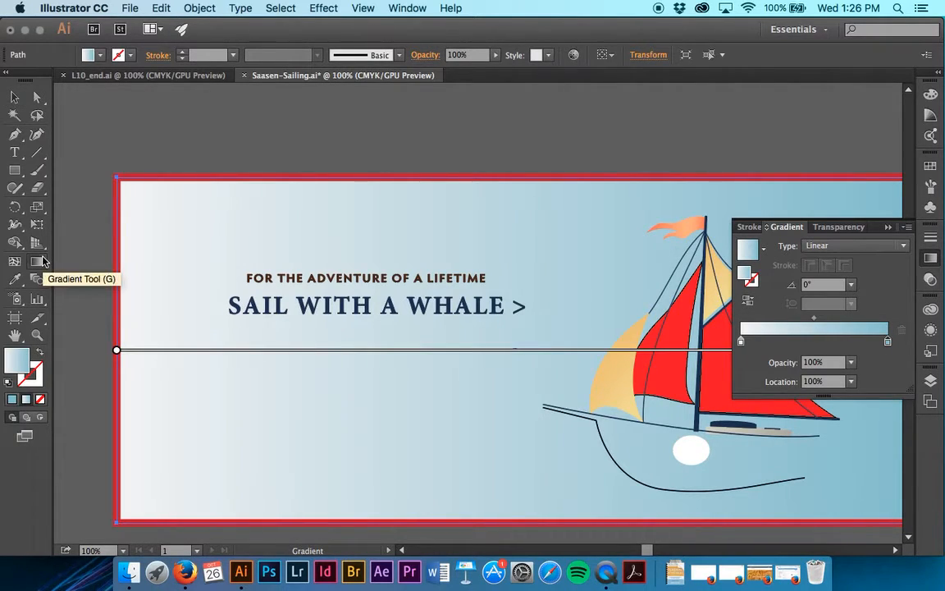
key(super+minus)
scroll(182, 397, right, 5)
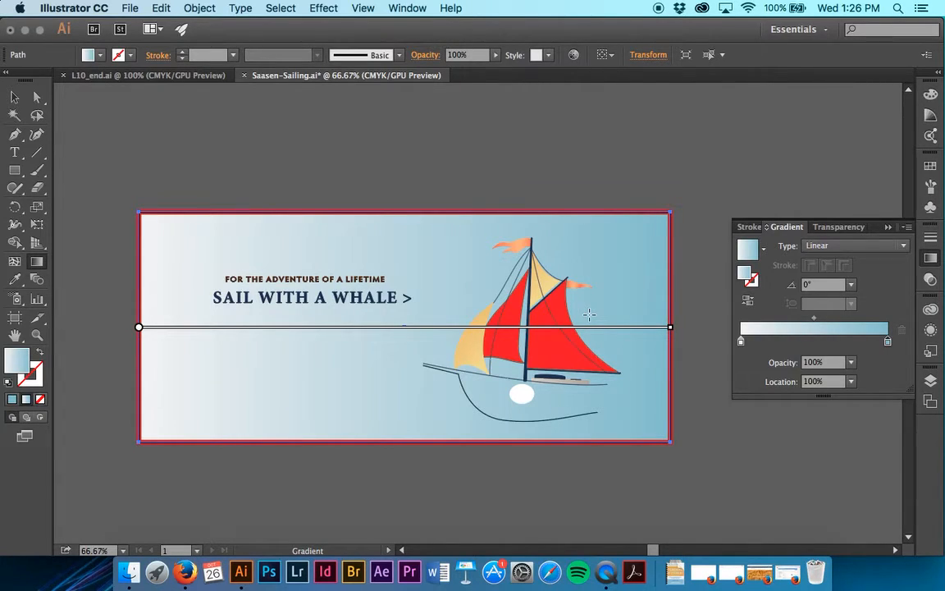
- Try shifting the background gradient's midpoint close to its off-white start, and undo the shift
mouse_move(443, 332)
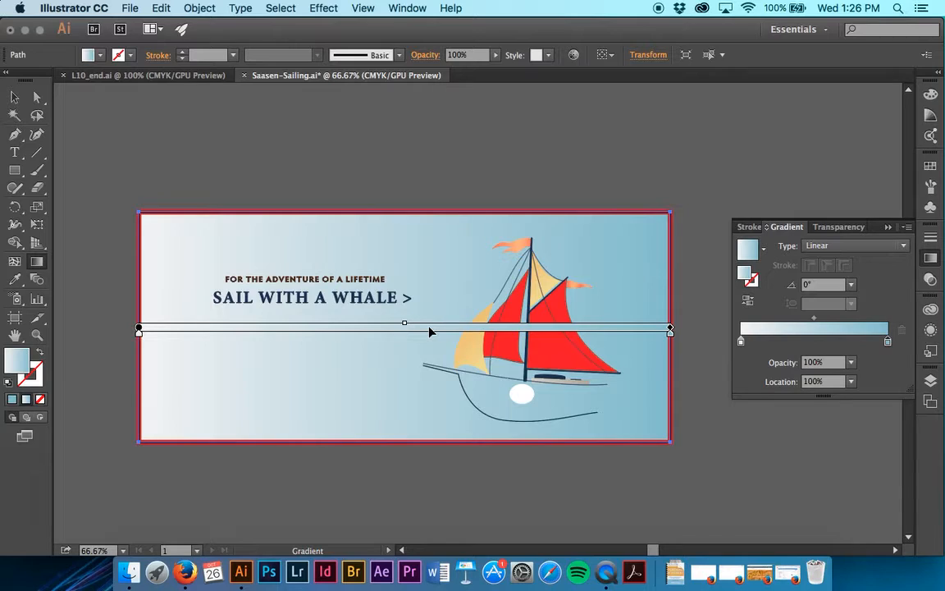
mouse_move(406, 324)
mouse_down()
mouse_move(611, 324)
mouse_move(176, 331)
mouse_up()
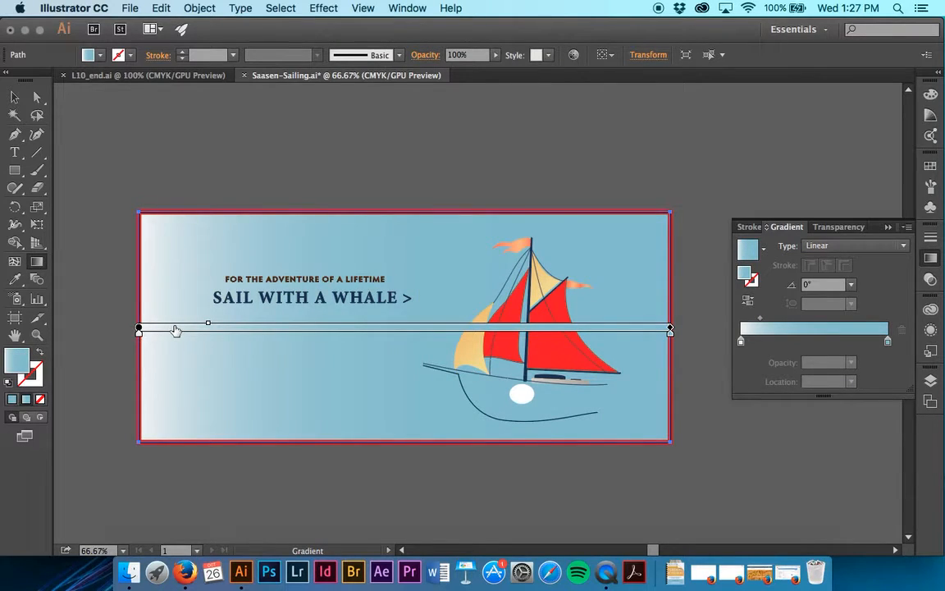
key(super+z)
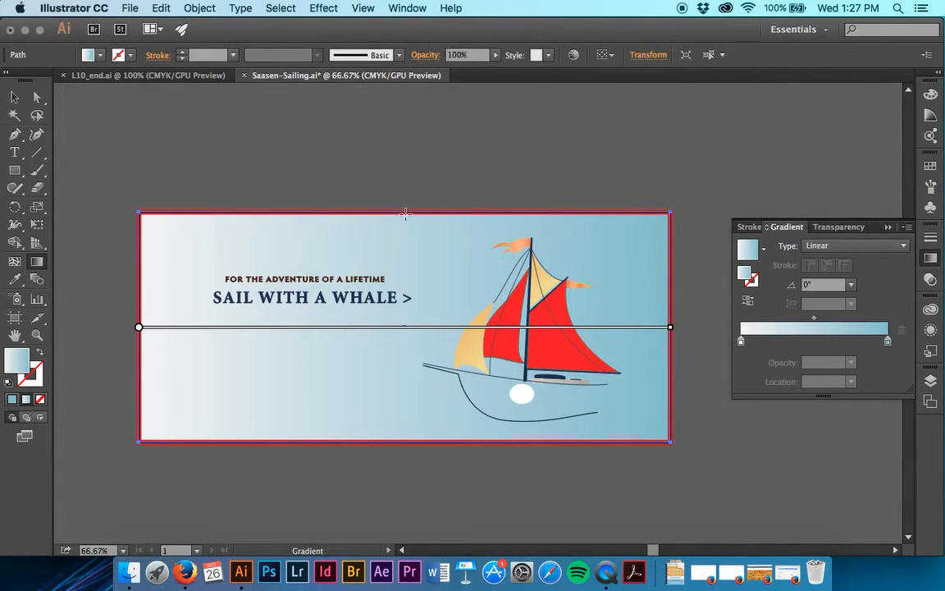
- Try a vertical background gradient from top edge to bottom edge and a longer one from below to above the rectangle, undoing the latter
drag(405, 213, 407, 443)
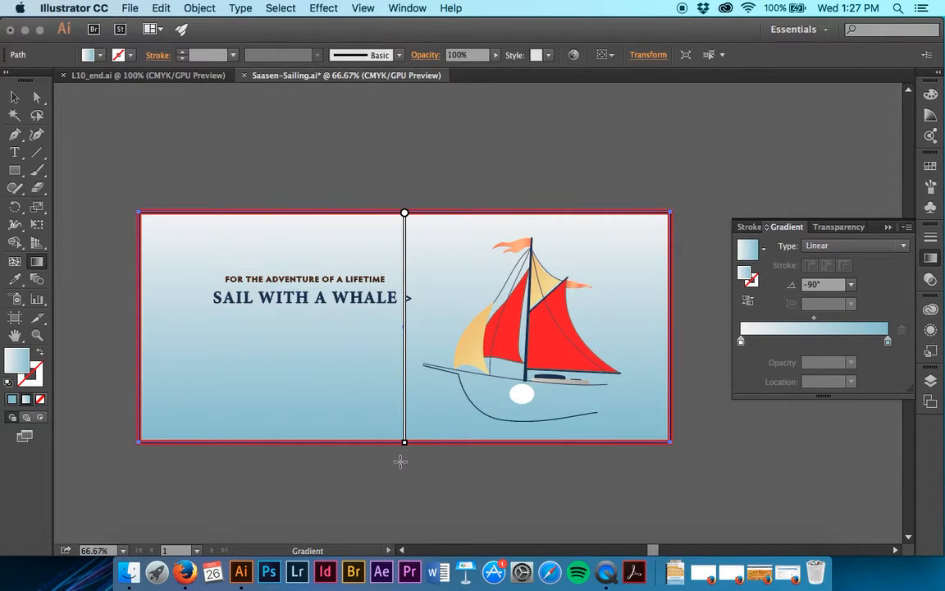
mouse_move(400, 459)
mouse_down()
mouse_move(400, 388)
mouse_move(521, 224)
mouse_move(455, 203)
mouse_move(492, 196)
mouse_move(446, 183)
mouse_up()
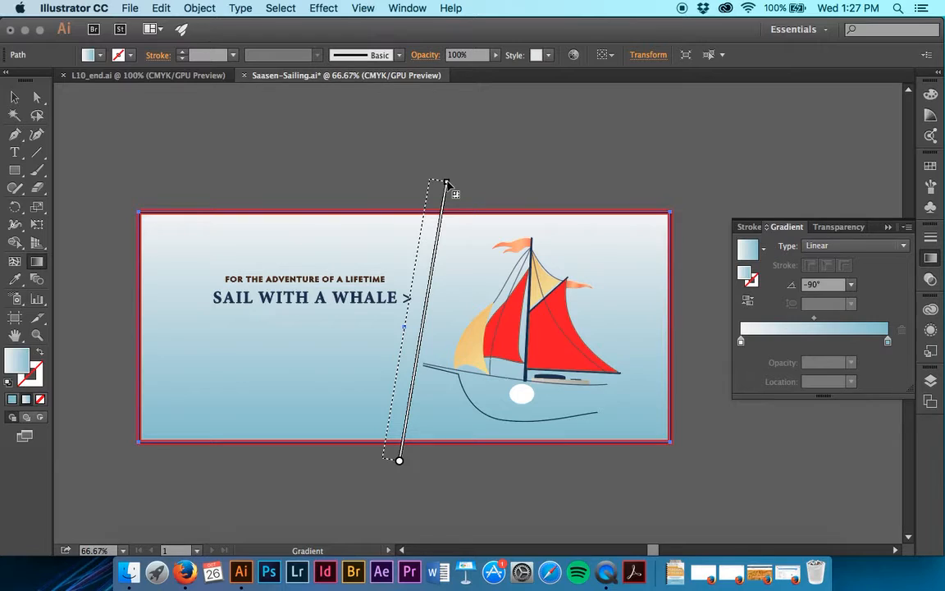
mouse_move(446, 182)
mouse_down()
mouse_move(386, 258)
mouse_move(396, 255)
mouse_move(409, 164)
mouse_up()
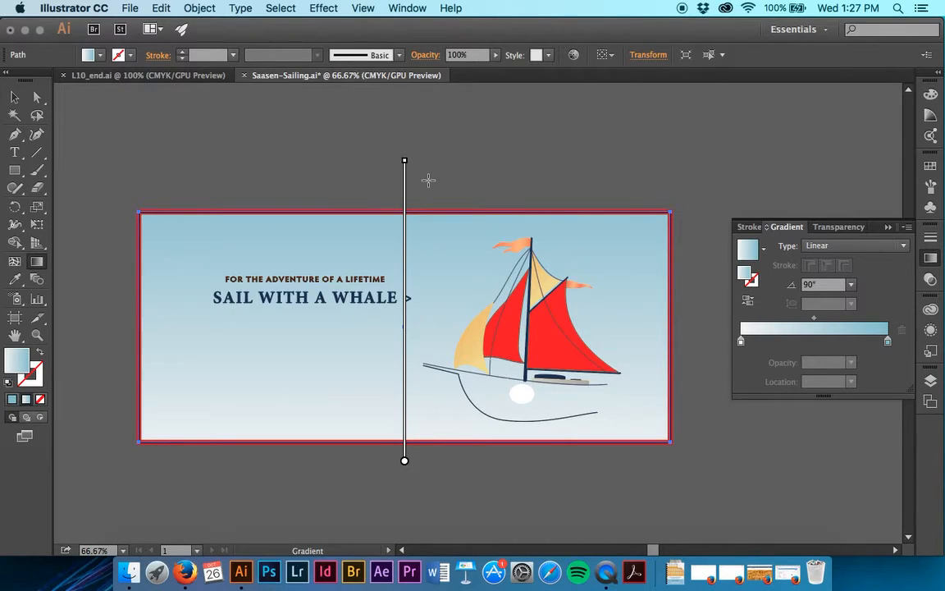
key(super+z)
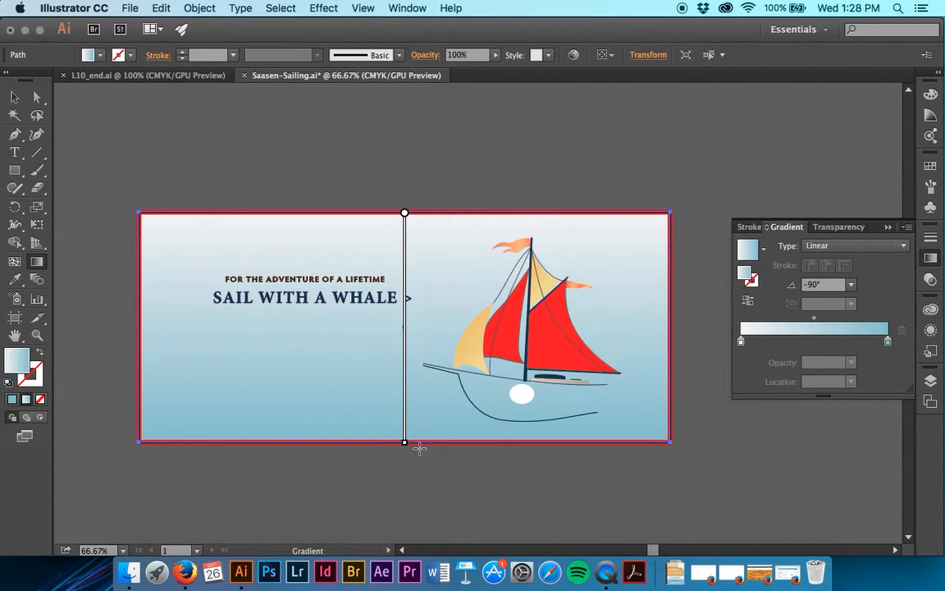
- Redraw the background gradient vertically from just below the bottom edge to just above the top edge, and rotate it to about 77°
drag(422, 447, 429, 205)
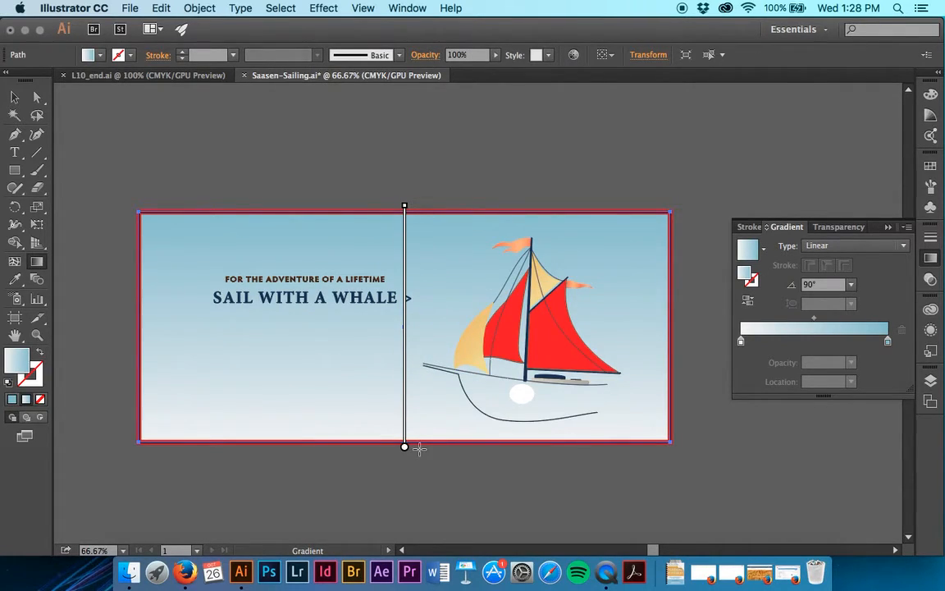
mouse_move(407, 450)
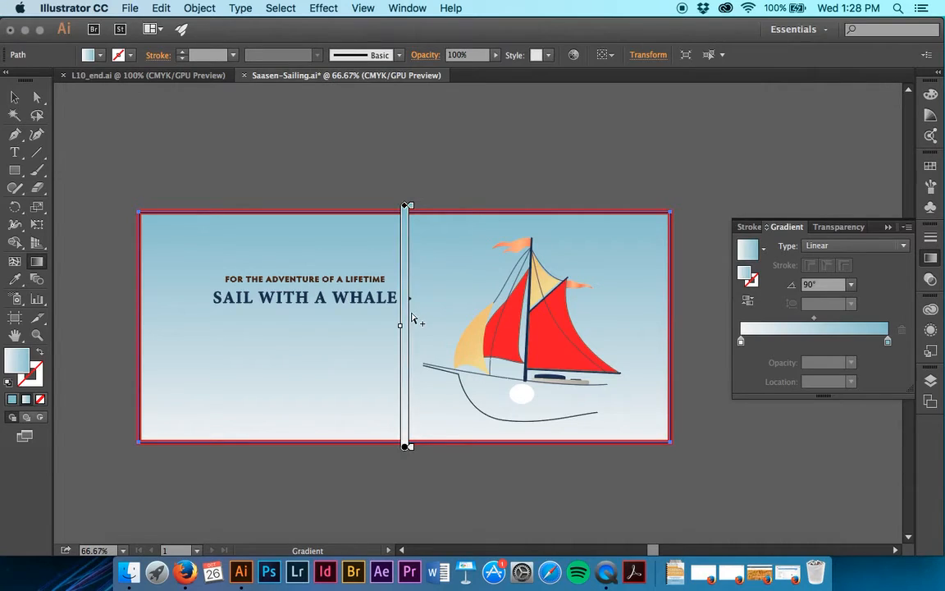
drag(408, 200, 461, 200)
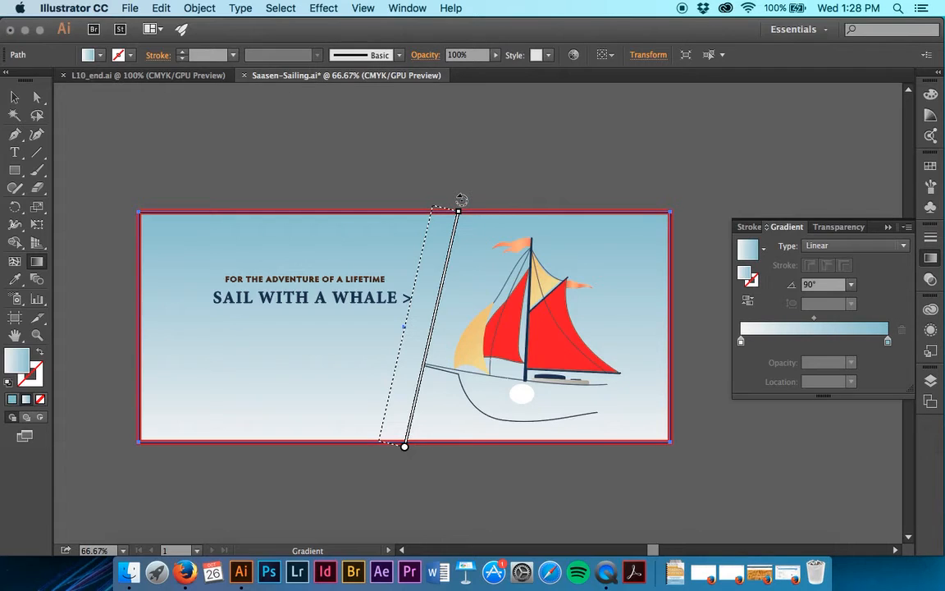
drag(461, 201, 459, 200)
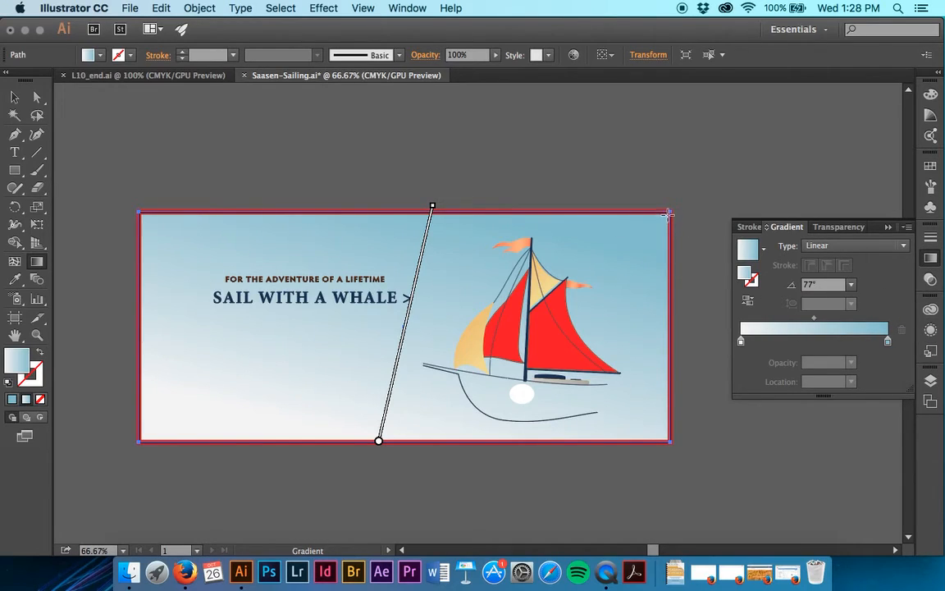
- Set the background gradient's angle to 80°
click(805, 285)
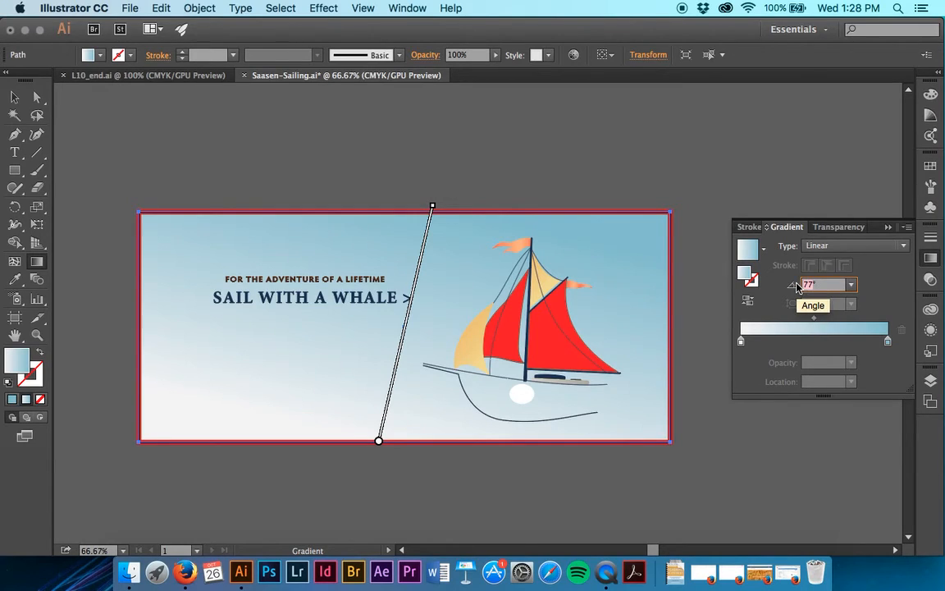
text(80)
key(Return)
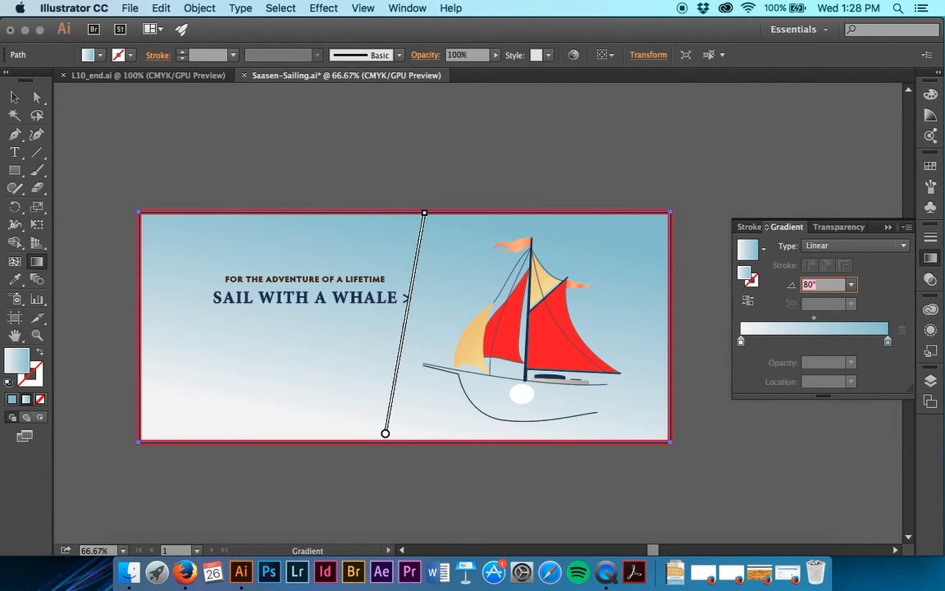
- Lock the selected background rectangle and save the document
click(14, 97)
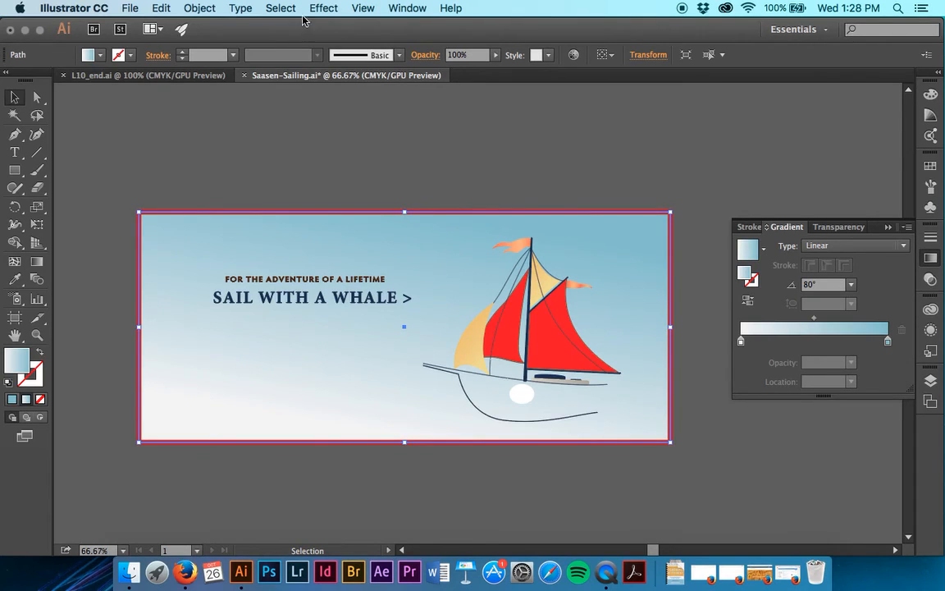
click(280, 7)
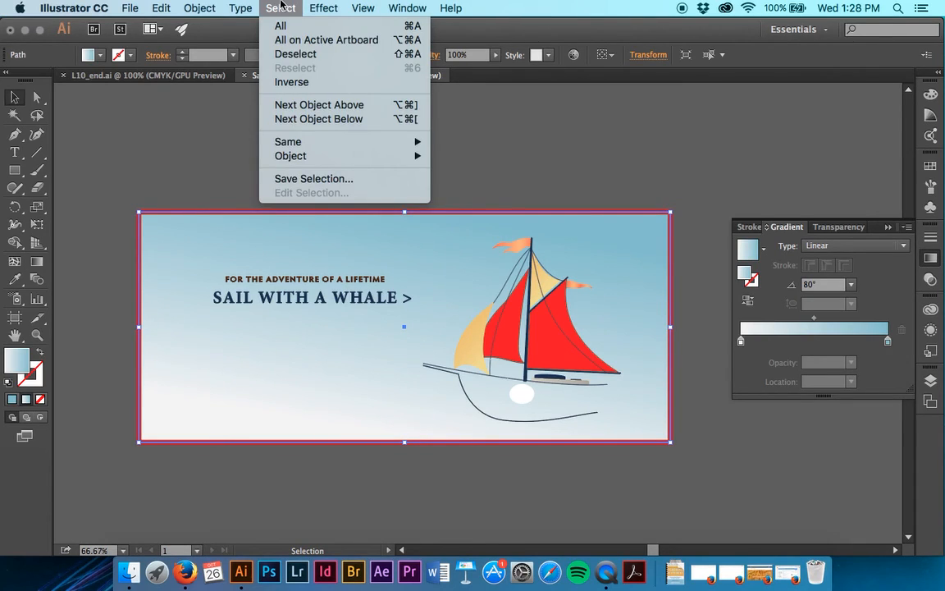
mouse_move(199, 7)
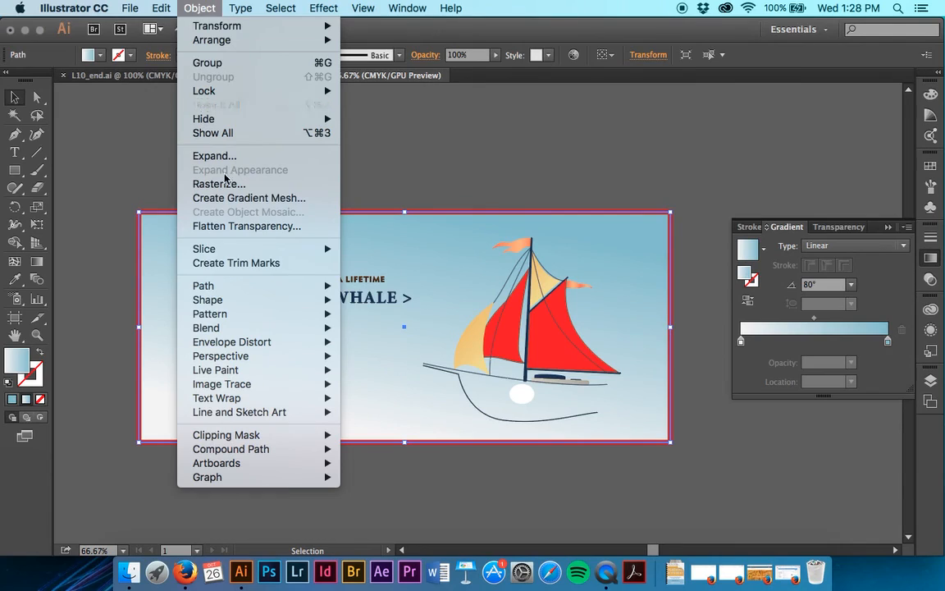
mouse_move(233, 90)
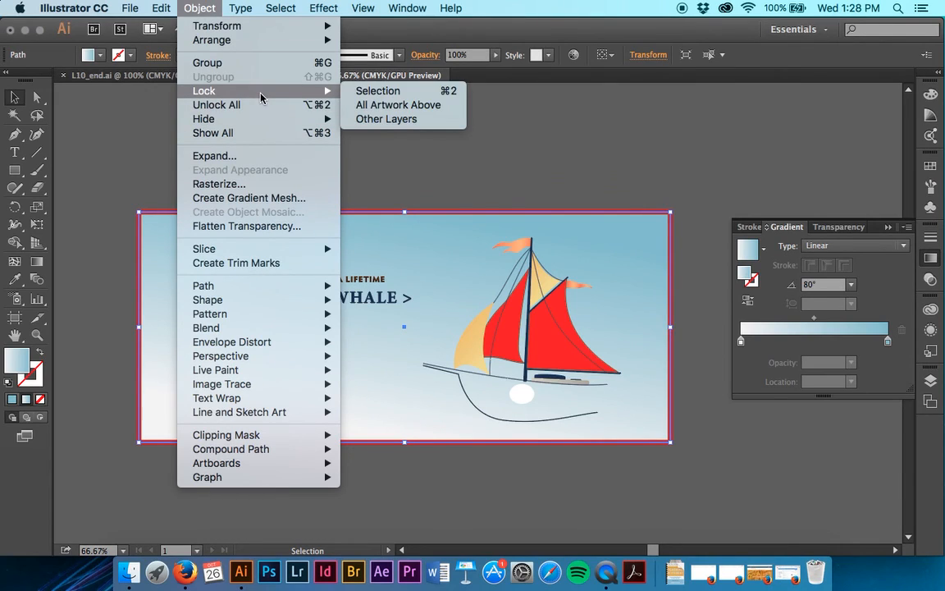
click(379, 91)
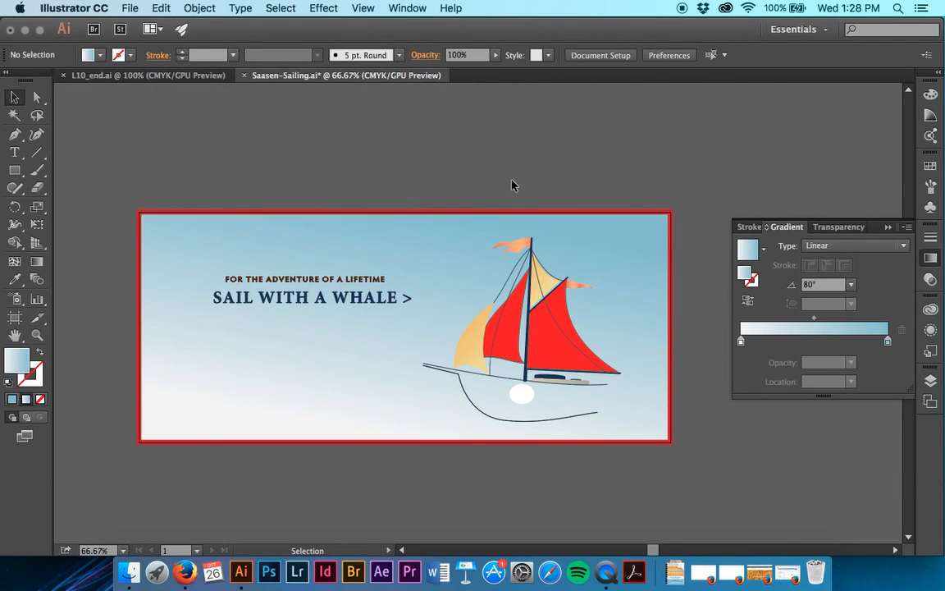
key(a)
key(super+s)
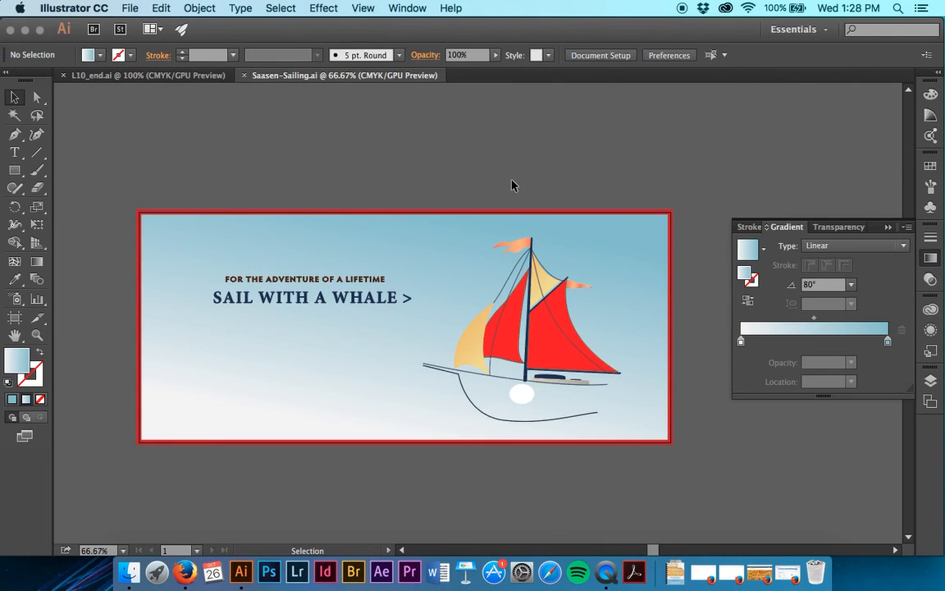